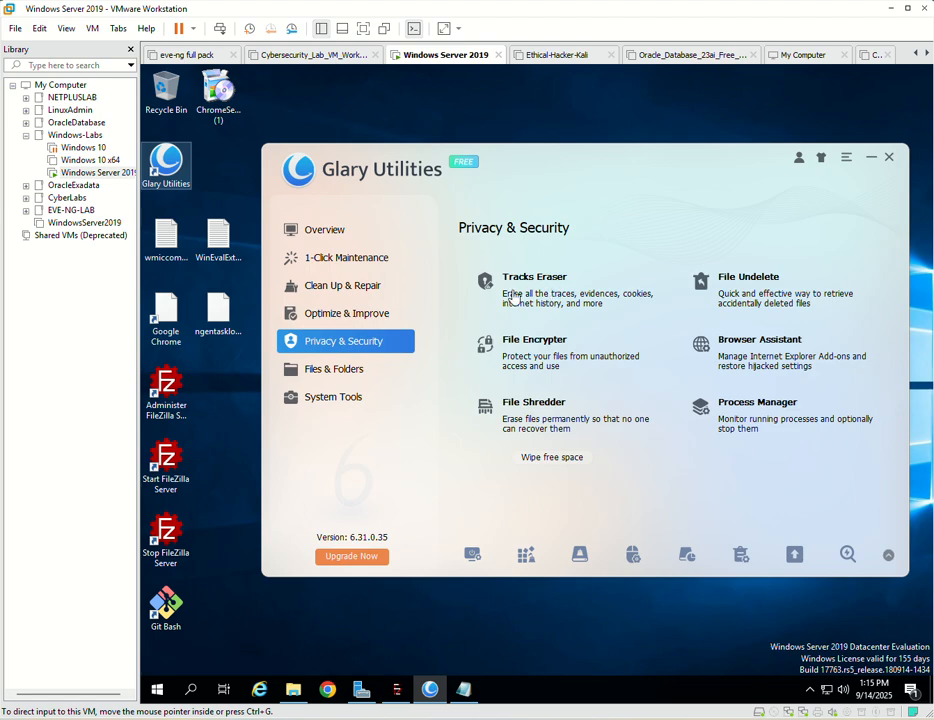
- Run Tracks Eraser and erase the checked privacy tracks in Windows Temporary Files
left_click(565, 300)
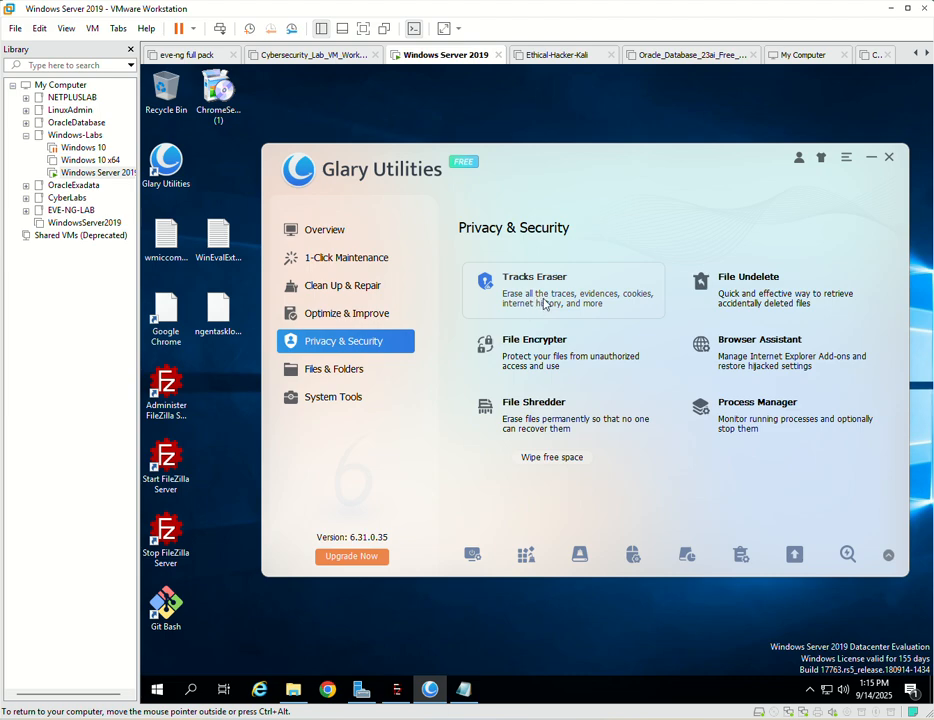
left_click(545, 304)
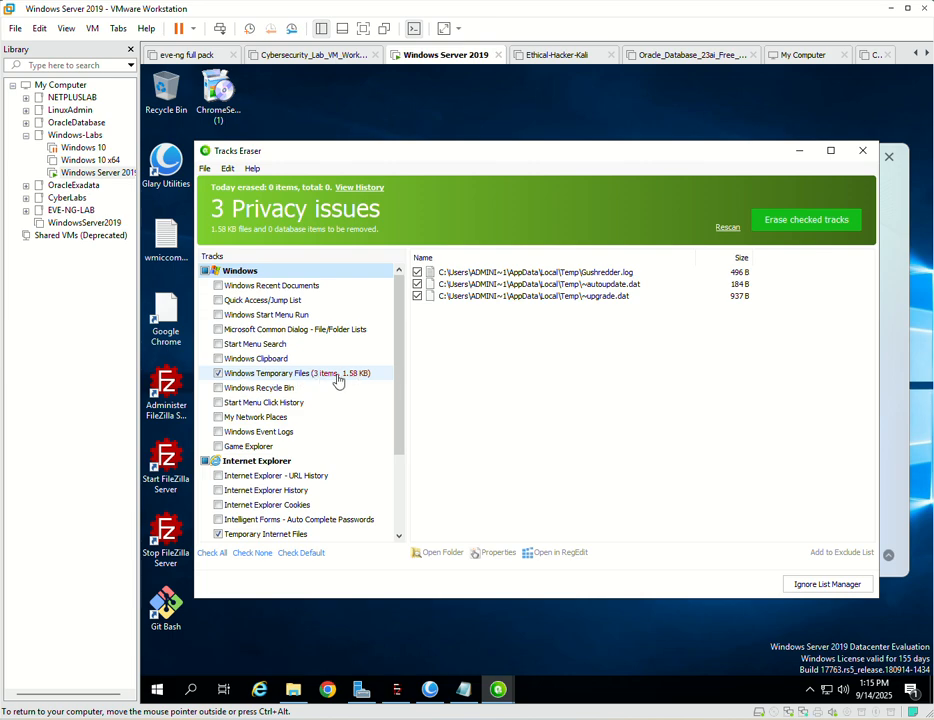
scroll(322, 402, "down", 1)
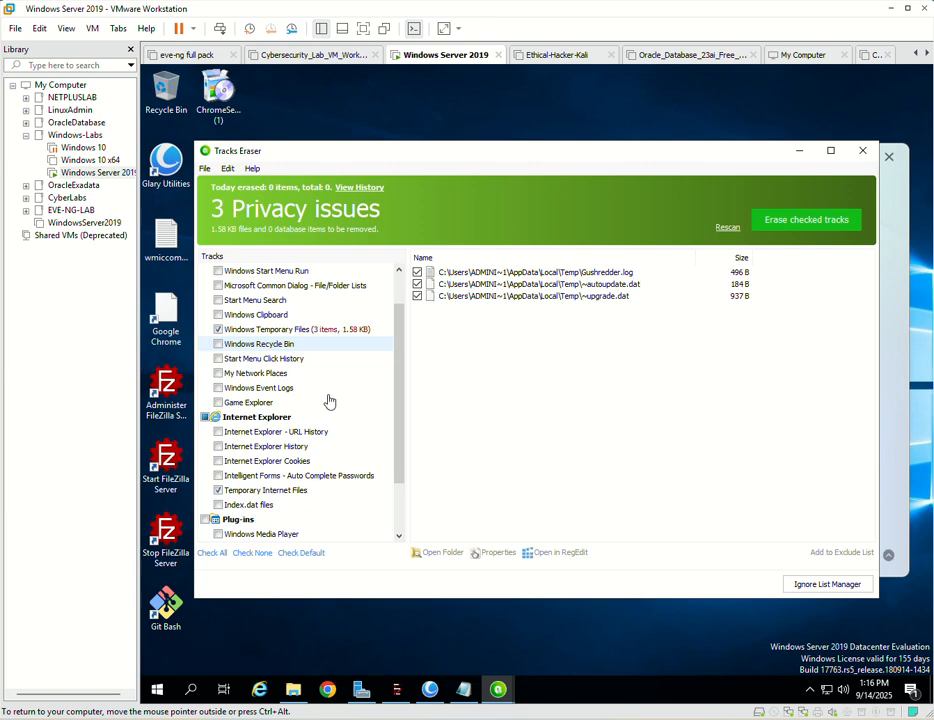
scroll(329, 401, "down", 2)
scroll(327, 400, "up", 2)
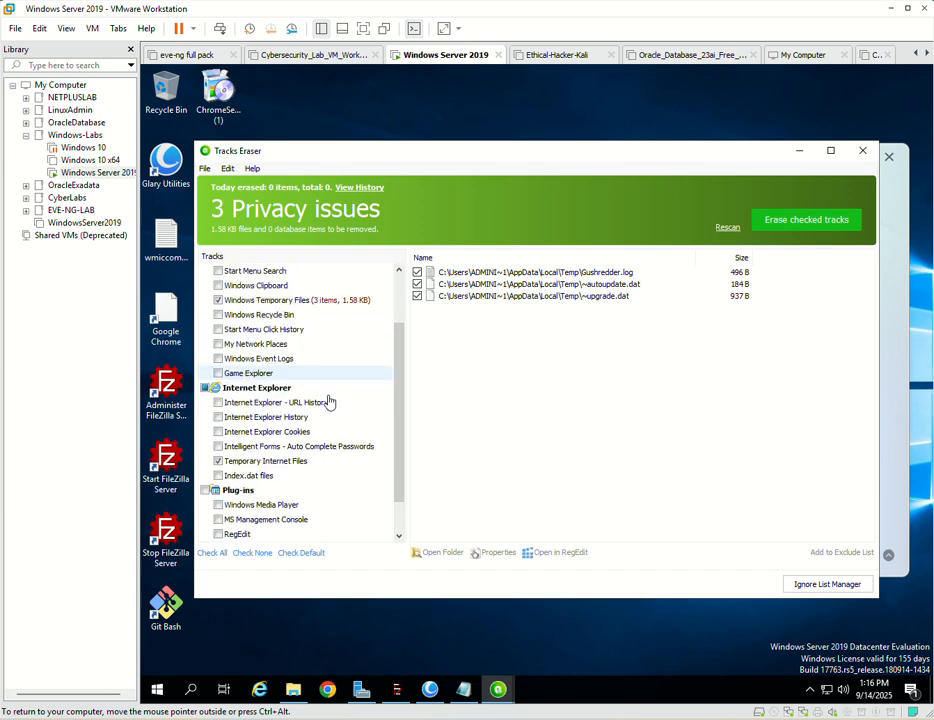
left_click(803, 227)
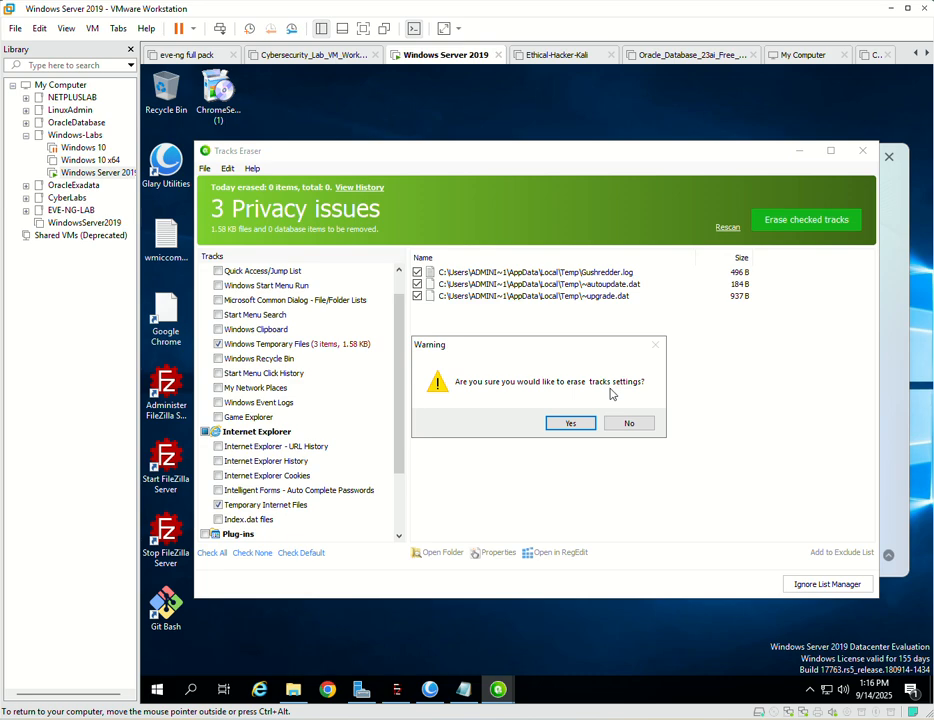
left_click(570, 423)
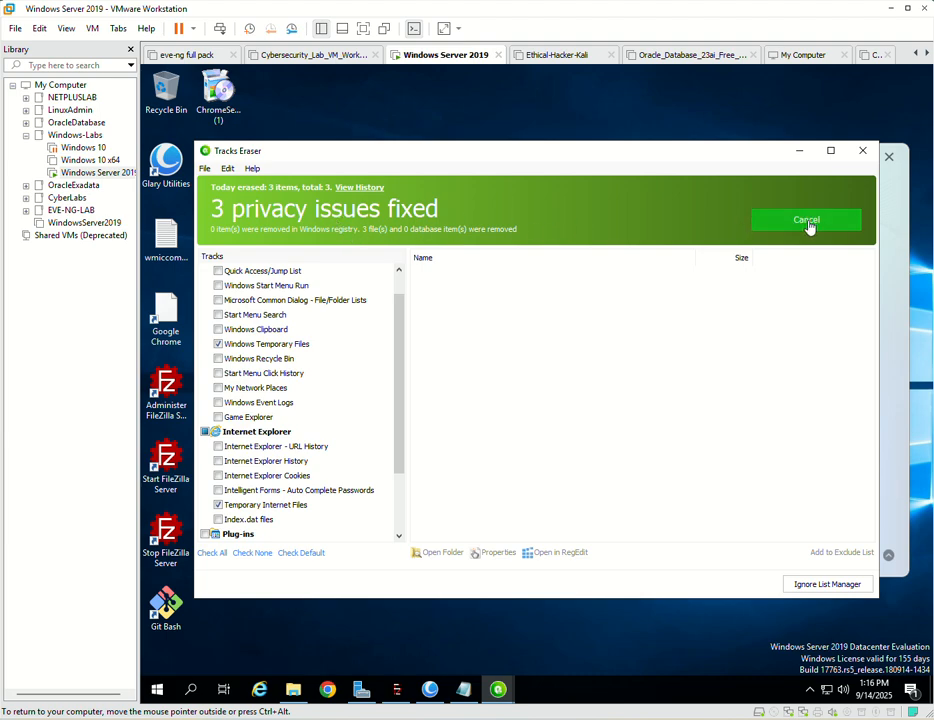
left_click(809, 222)
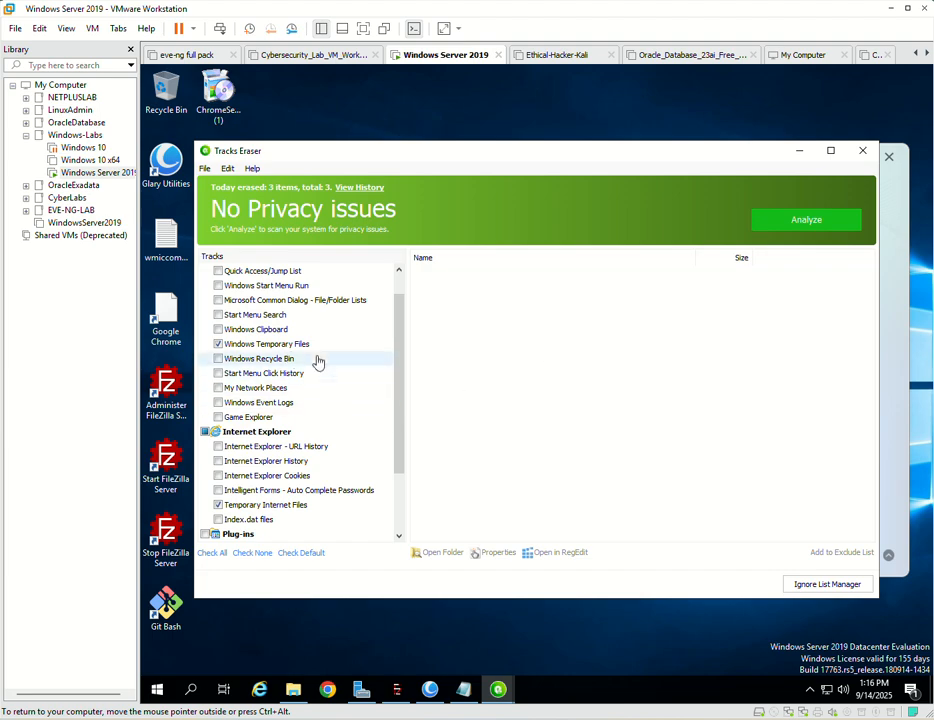
- Review the Windows, Internet Explorer, Plug-ins and Google Chrome track categories, and close Tracks Eraser
scroll(290, 350, "up", 1)
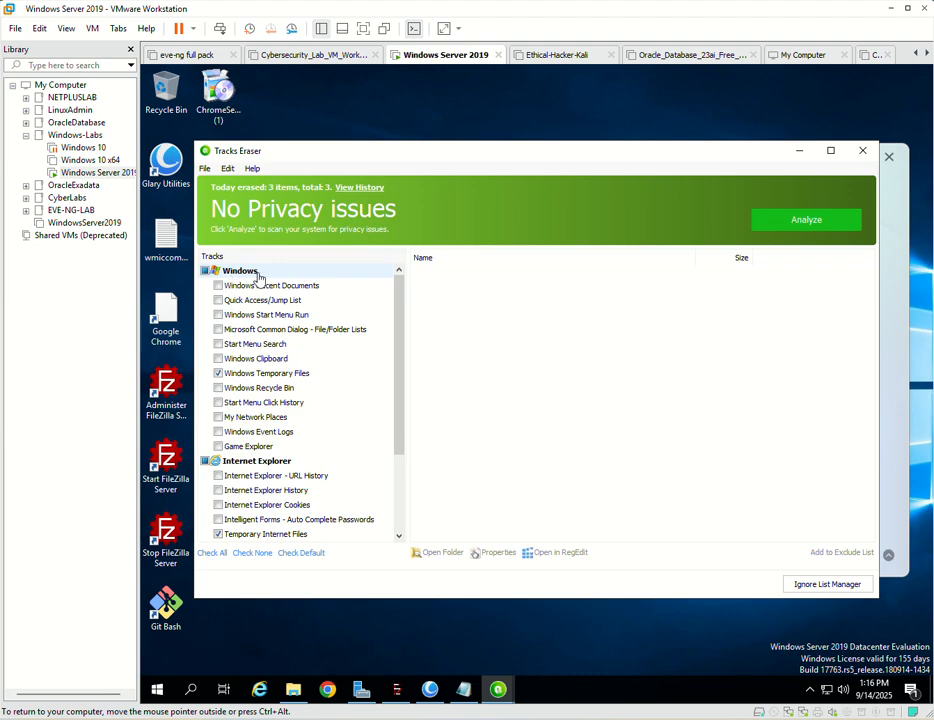
scroll(295, 468, "down", 2)
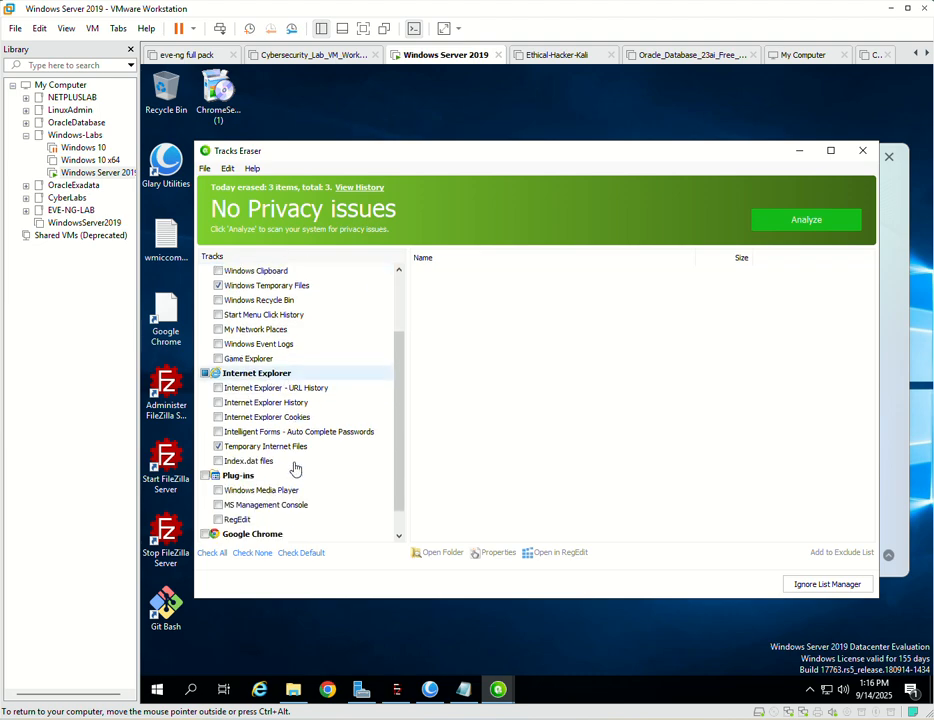
scroll(295, 468, "down", 1)
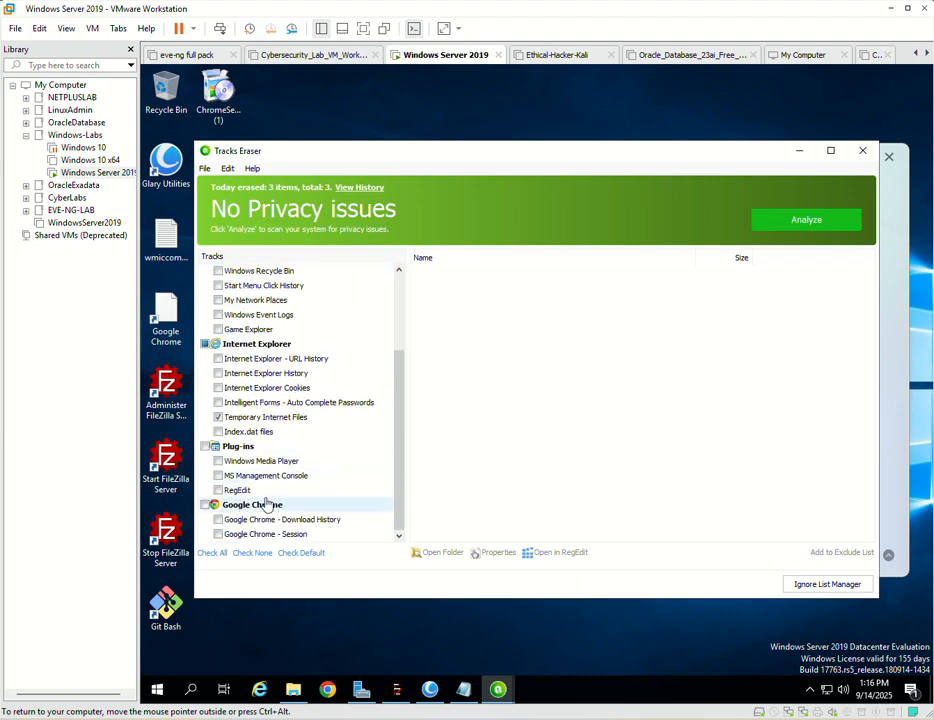
scroll(251, 474, "up", 1)
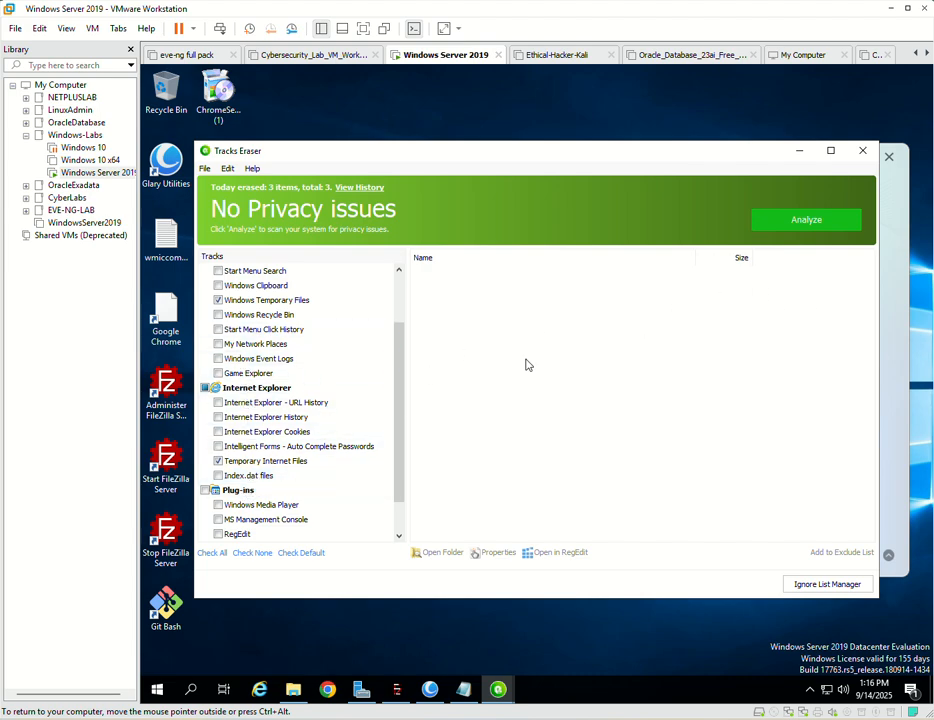
scroll(280, 455, "up", 2)
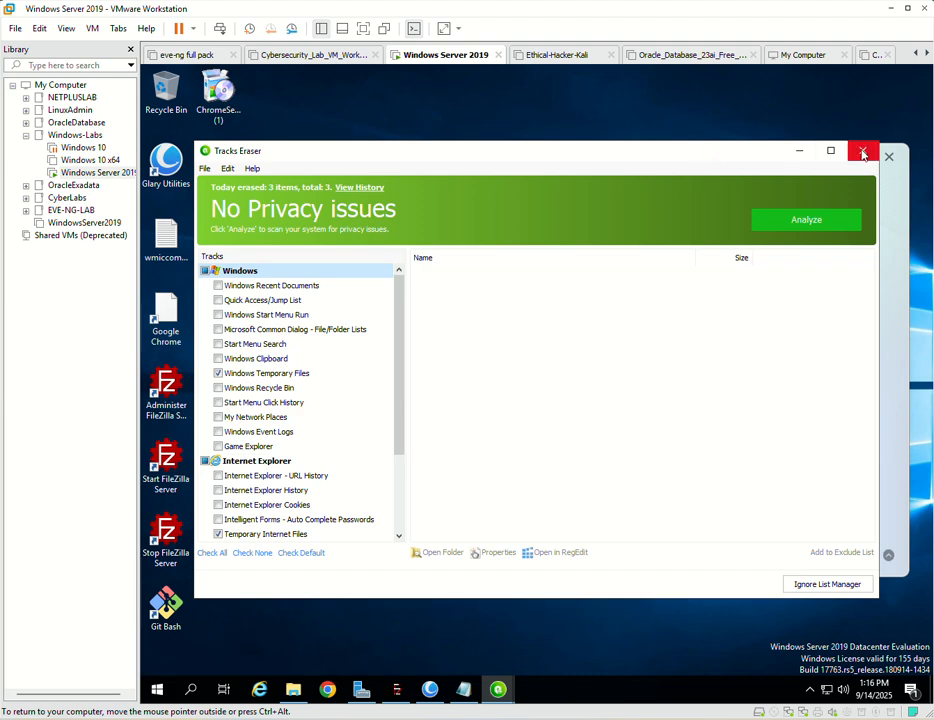
left_click(863, 154)
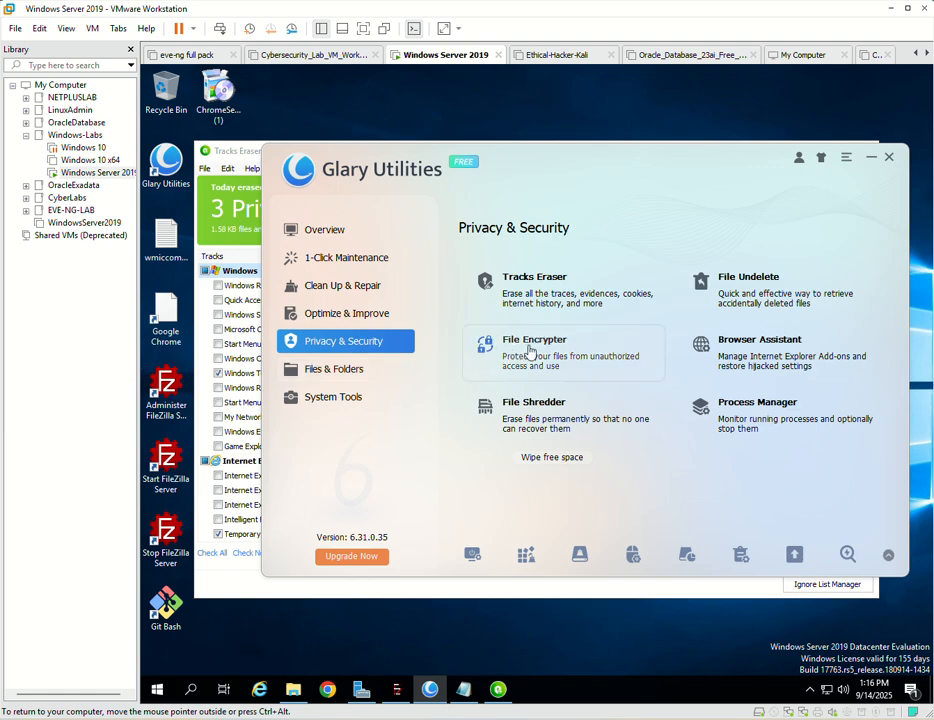
- Open File Encrypter and look over its file decryption and encryption settings, including the encryption password fields
left_click(560, 354)
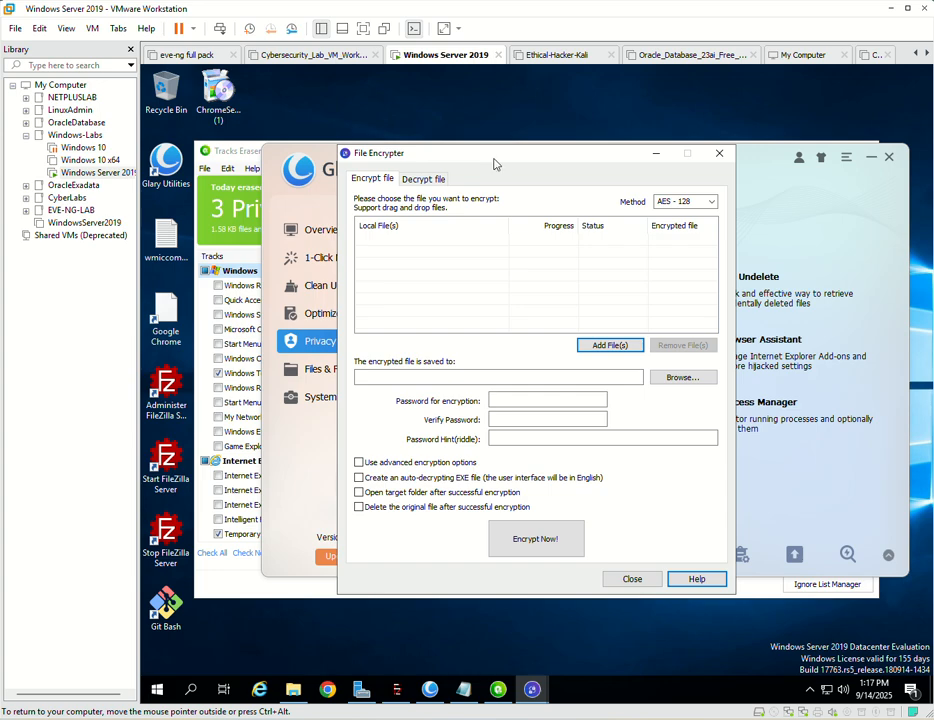
left_click_drag(494, 163, 466, 152)
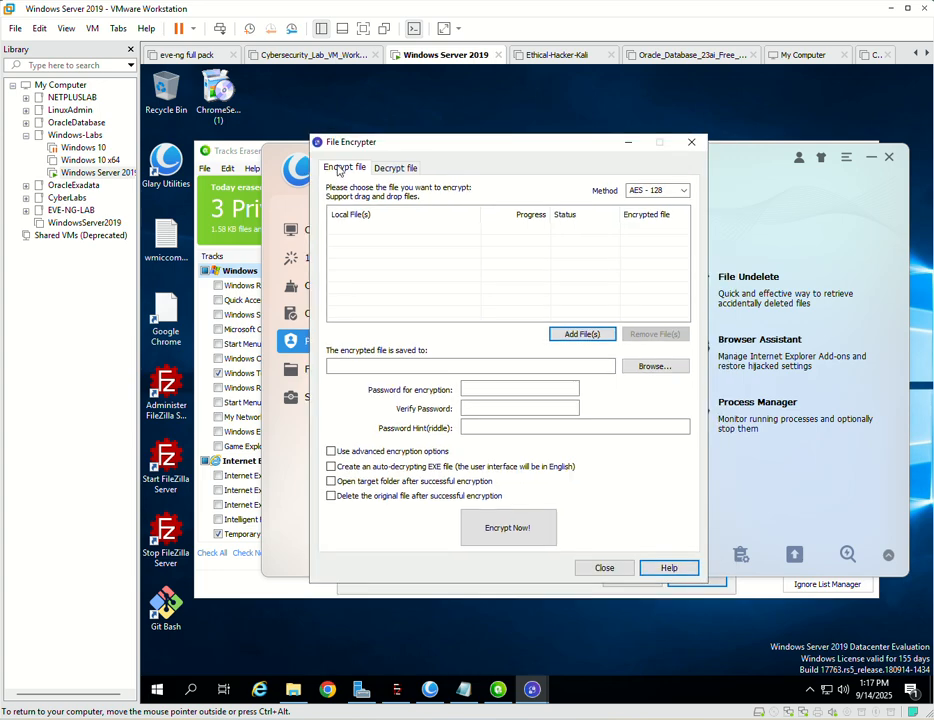
left_click(390, 168)
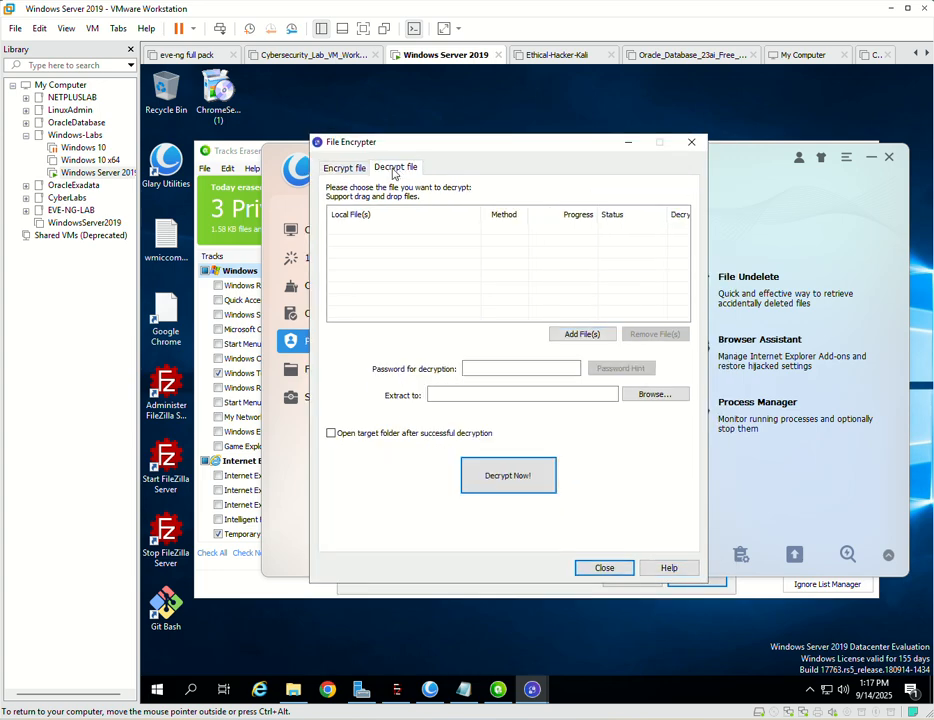
left_click(344, 168)
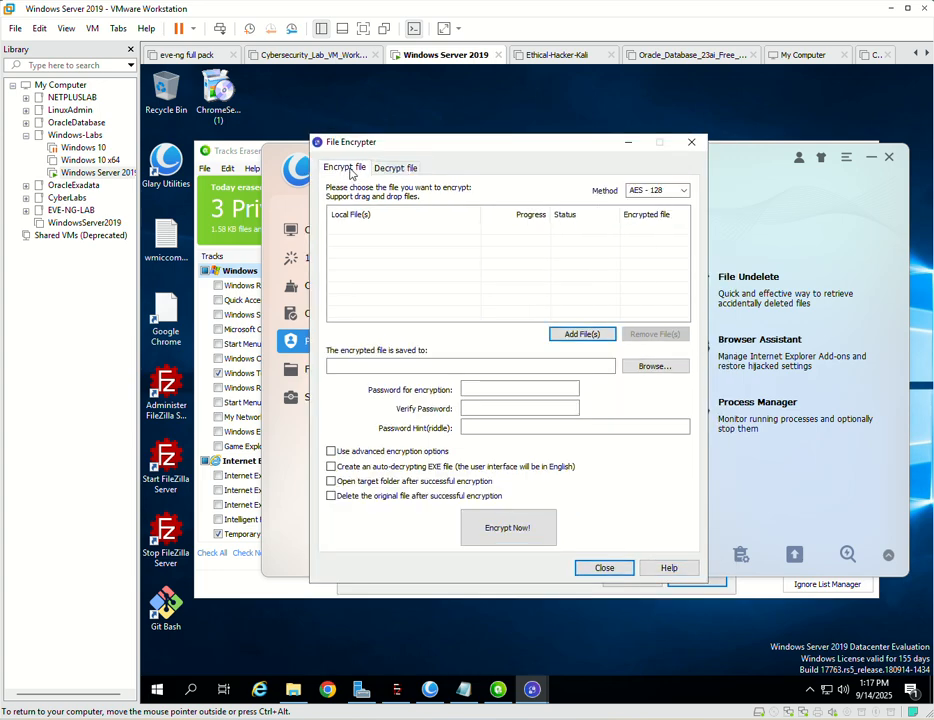
left_click(476, 387)
left_click(480, 410)
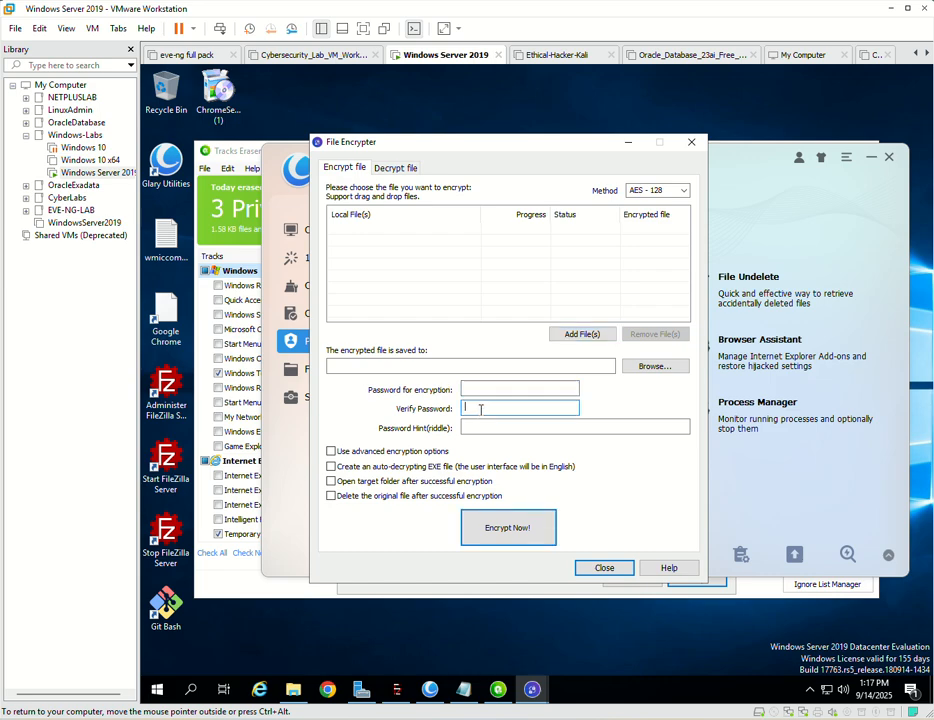
- Look at the advanced encryption options for wrong password entries and switch advanced encryption off again
left_click(331, 451)
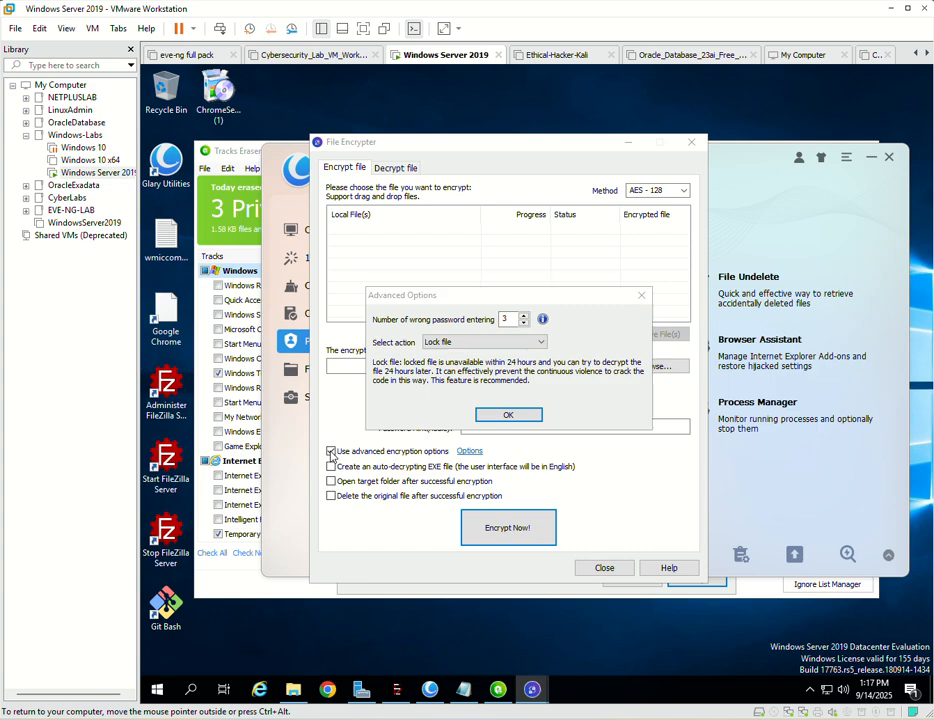
left_click(641, 296)
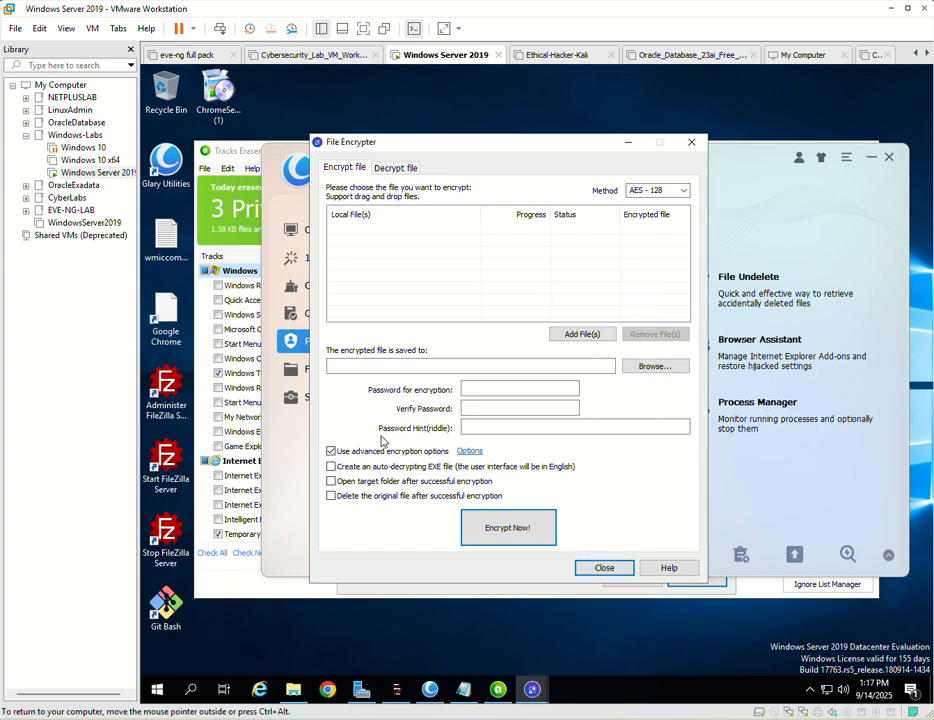
left_click(332, 452)
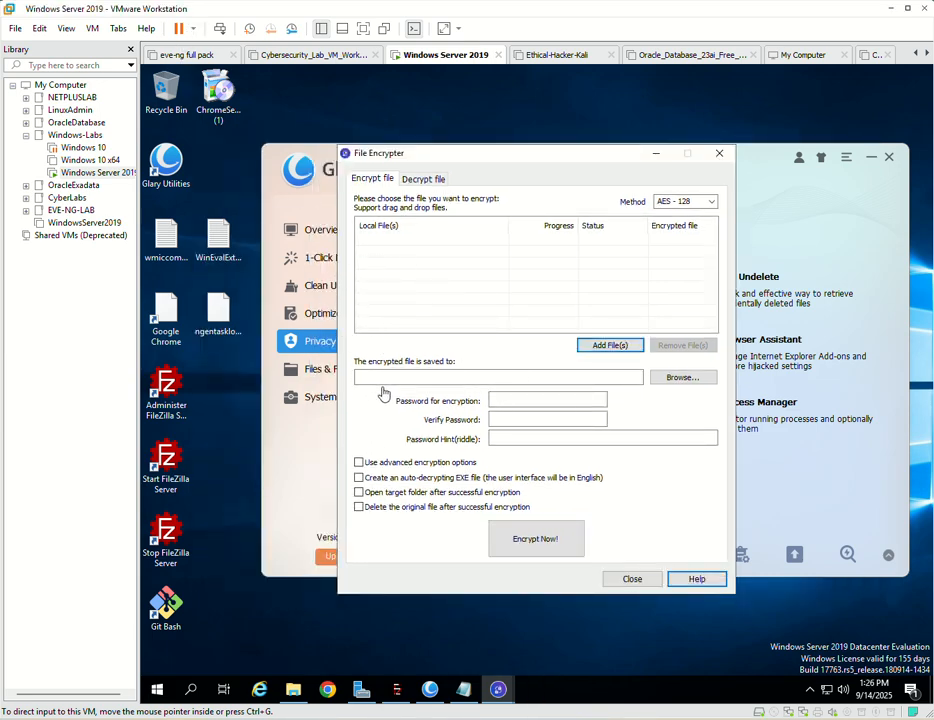
- Set the encryption method to Twofish - 256 and add the wmiccommandexperience text file from the Desktop
left_click(711, 203)
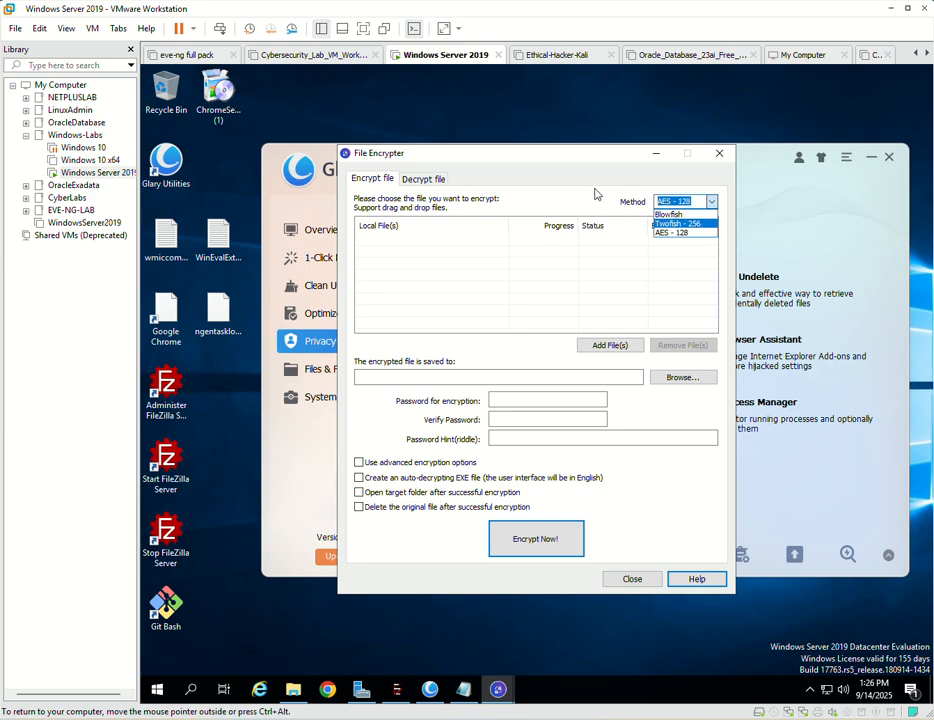
left_click(687, 224)
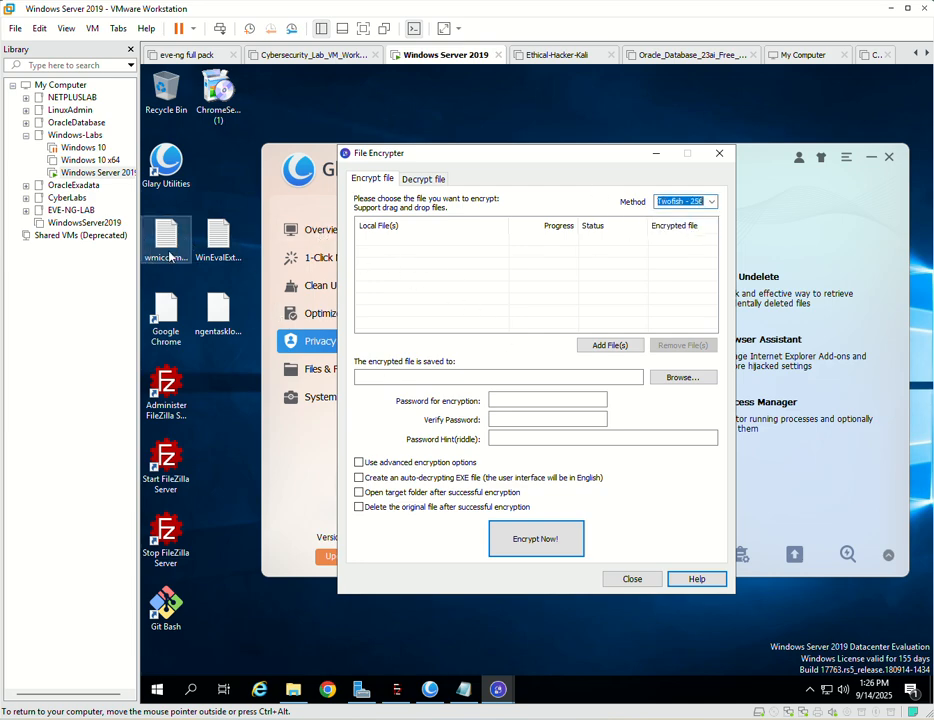
left_click(628, 348)
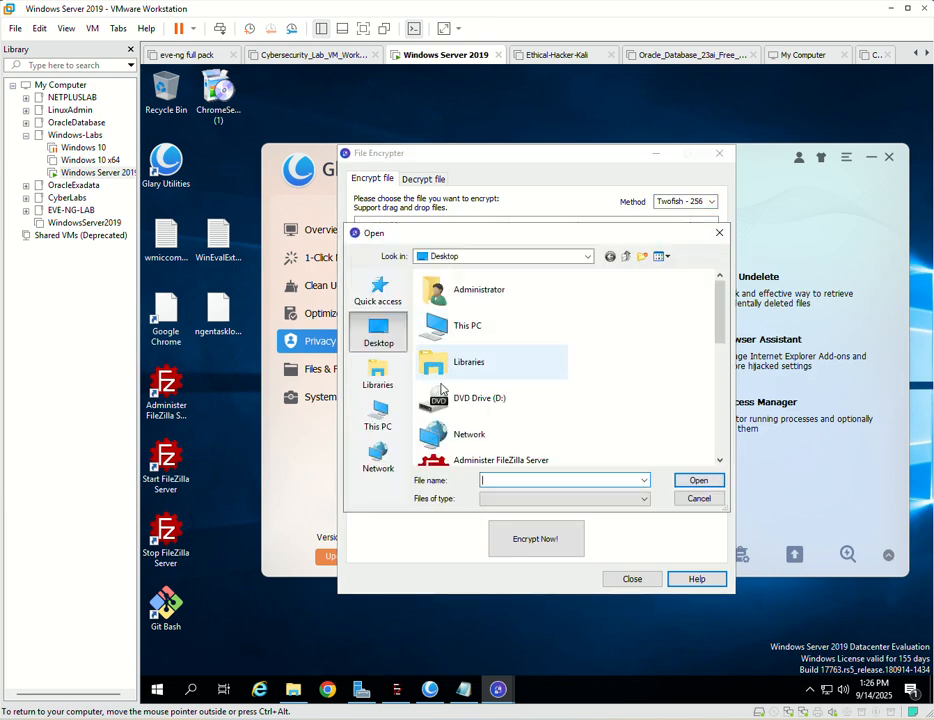
scroll(442, 390, "down", 3)
scroll(507, 419, "down", 2)
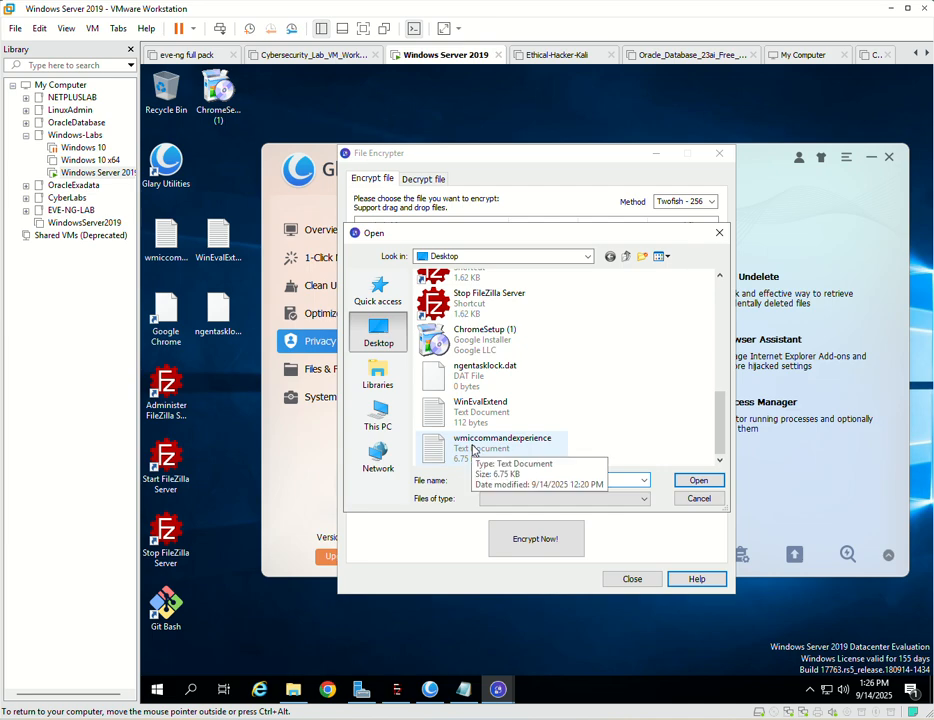
left_click(480, 447)
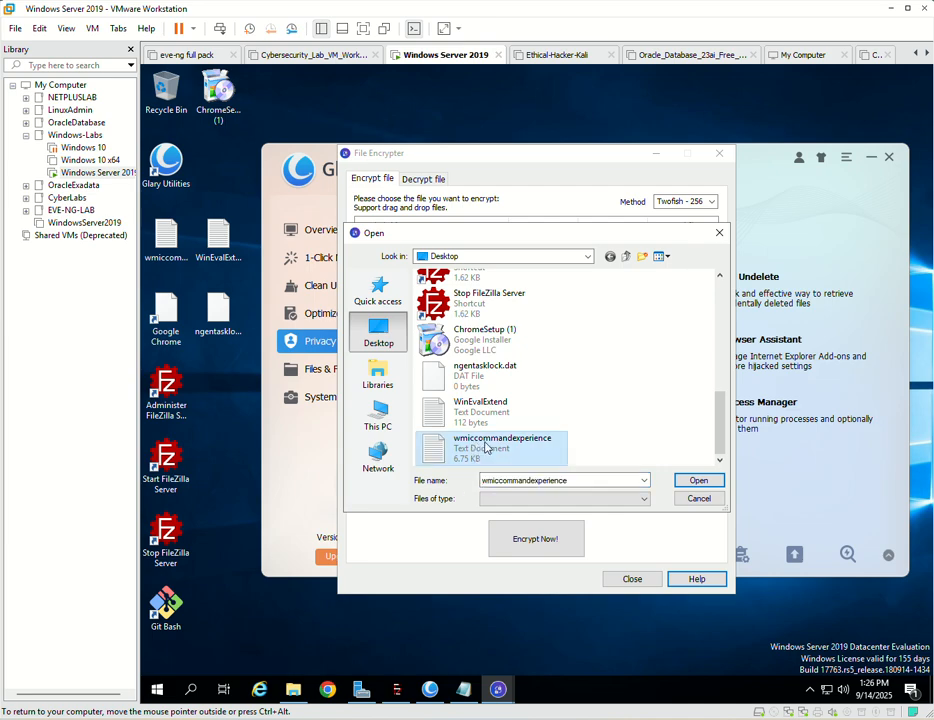
left_click(699, 481)
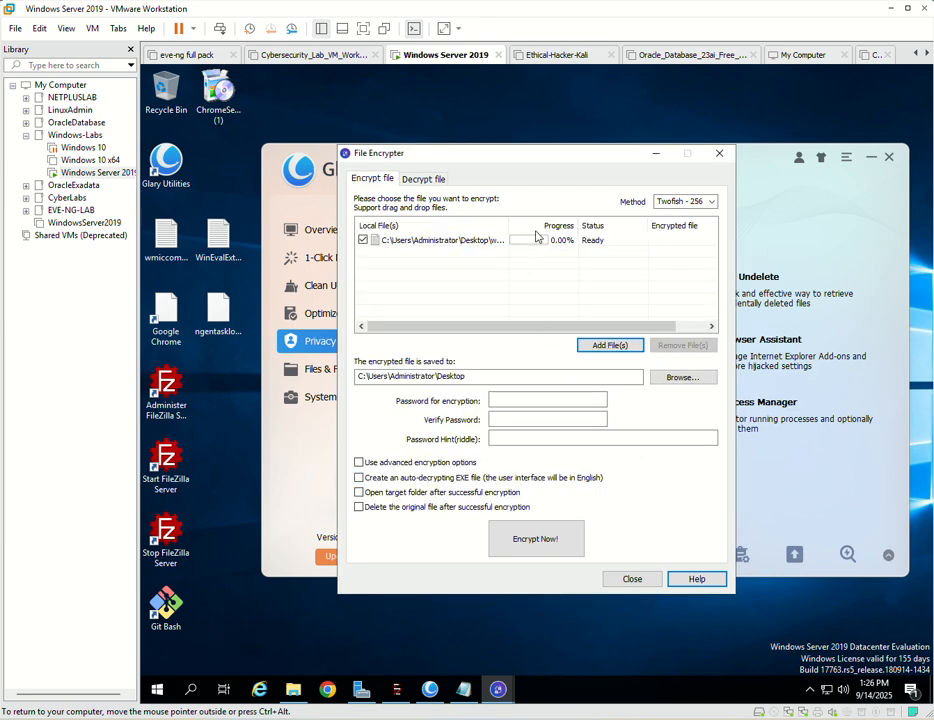
- Encrypt the file with a verified encryption password, the Lock file action after 3 wrong entries, and deletion of the original file
left_click(530, 400)
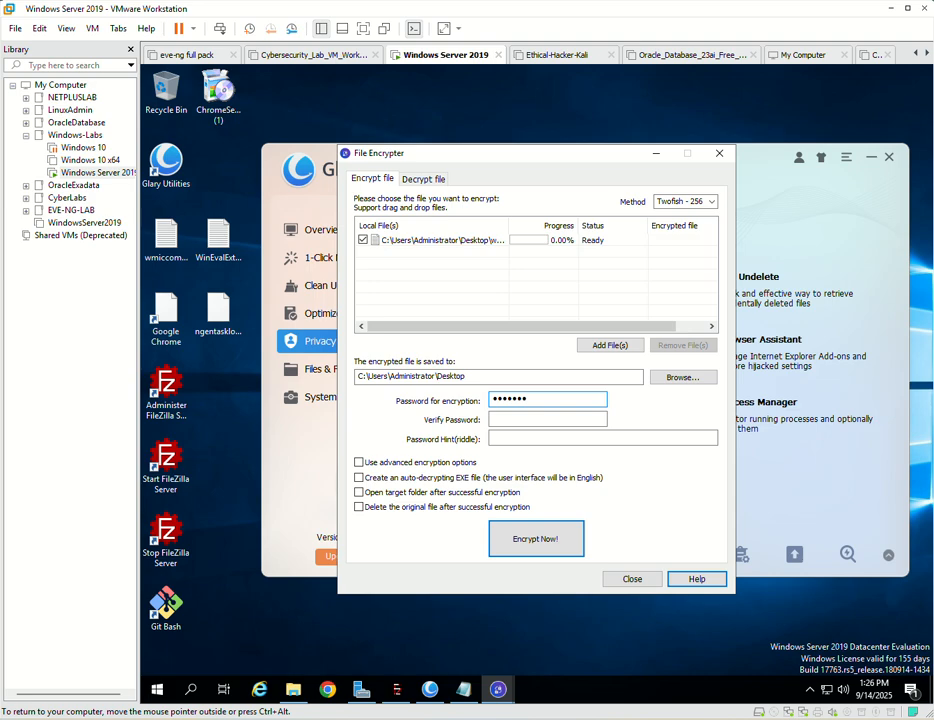
left_click(558, 420)
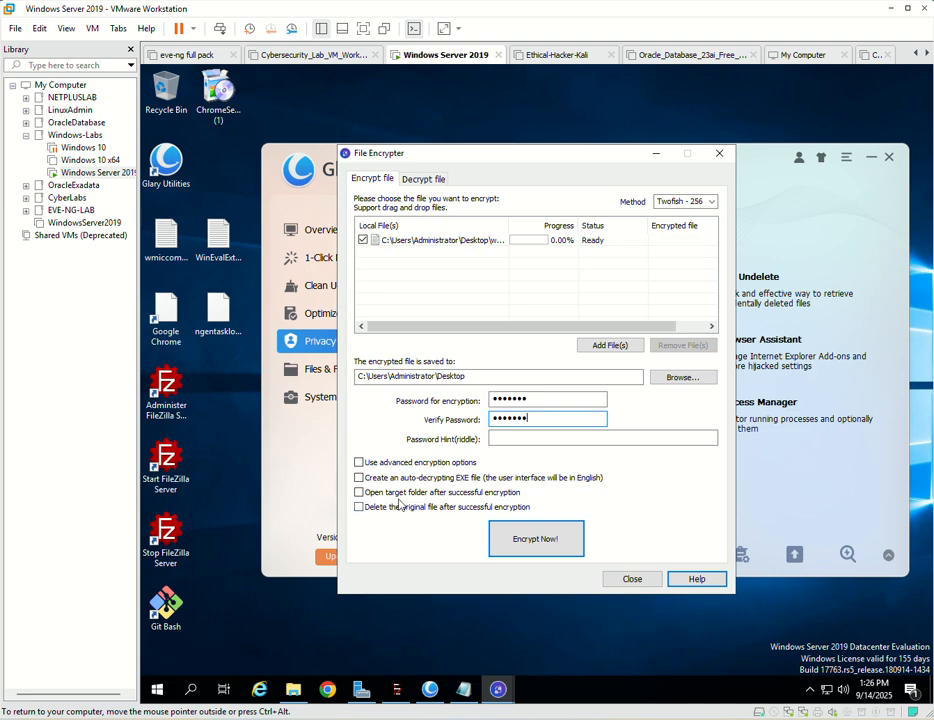
left_click(359, 462)
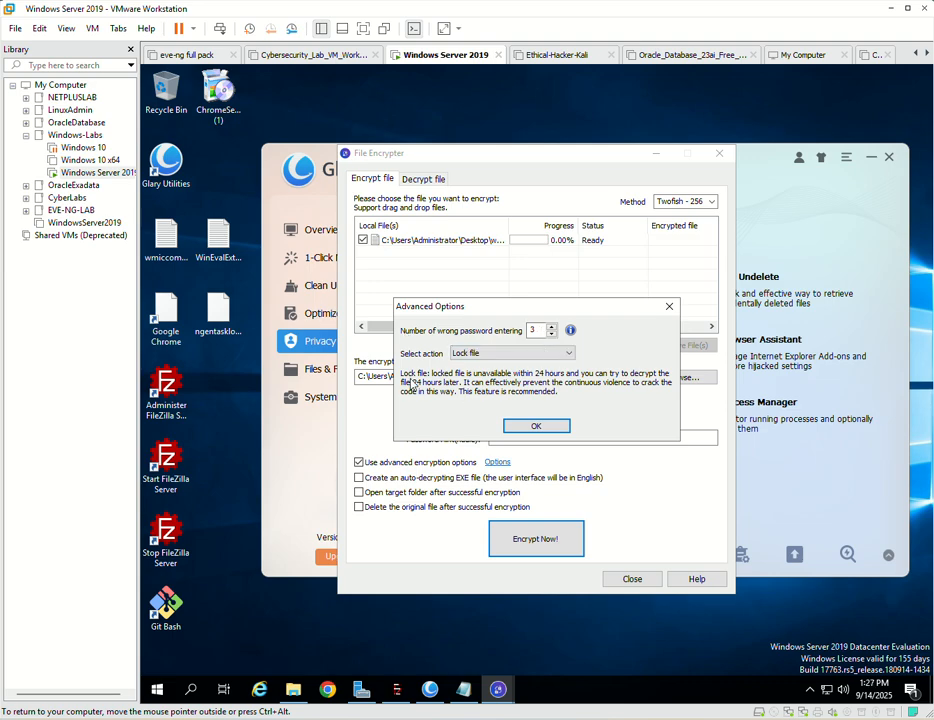
left_click(534, 430)
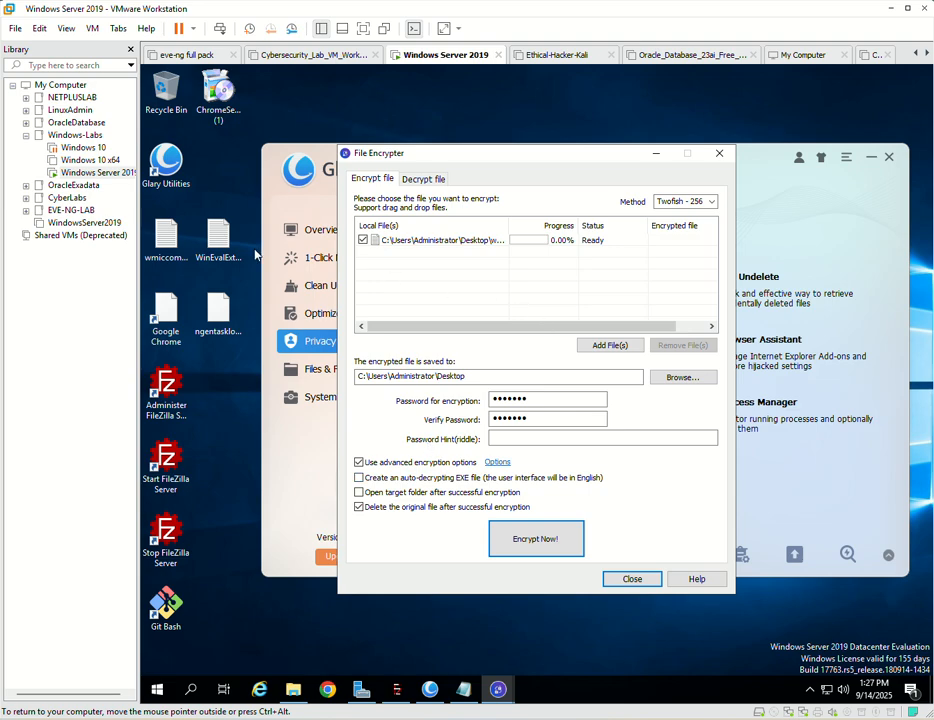
left_click(537, 545)
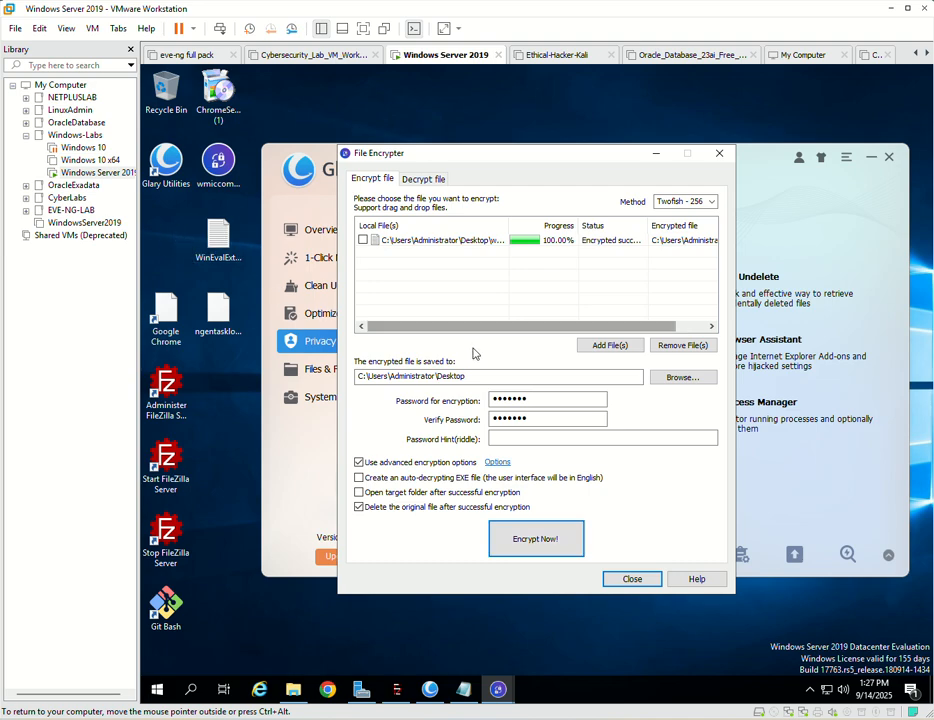
- Add the encrypted wmiccommandexperience_txt file from the Desktop to the list of files to decrypt
left_click(415, 180)
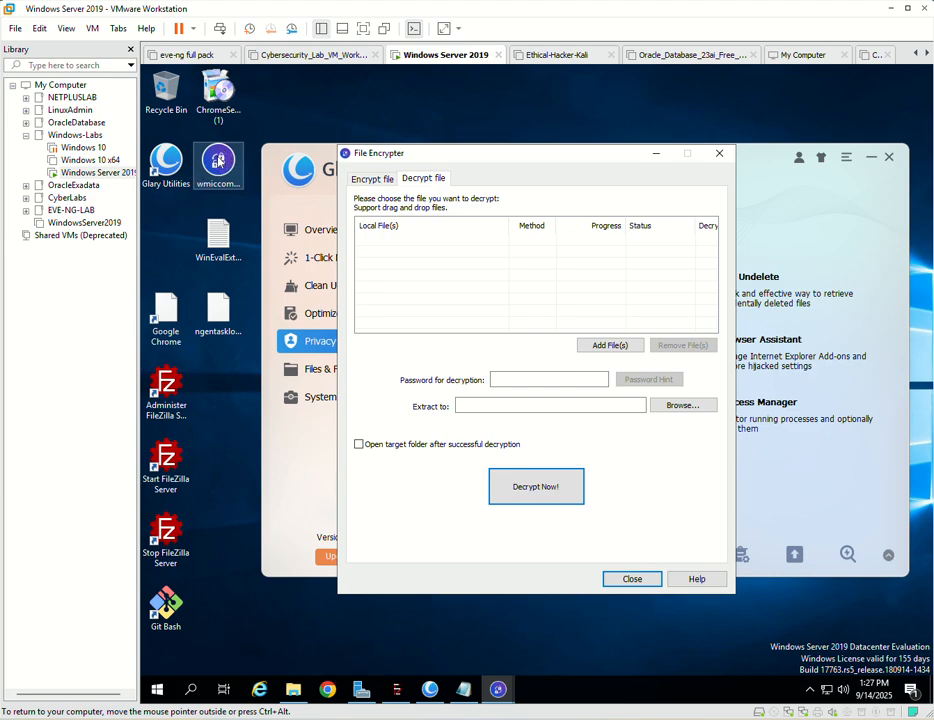
left_click(211, 174)
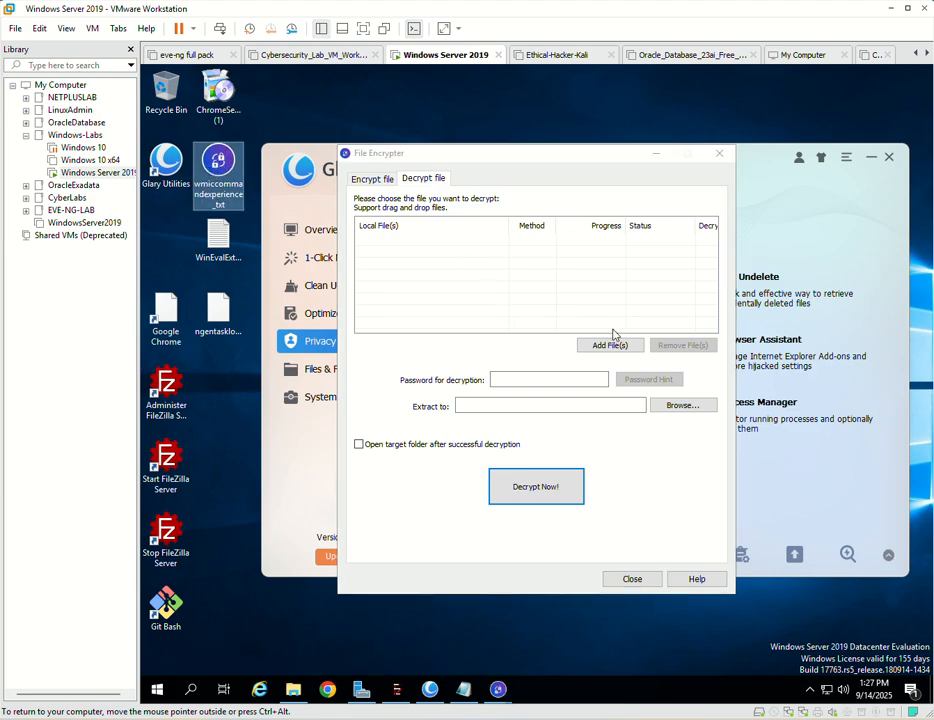
left_click(610, 345)
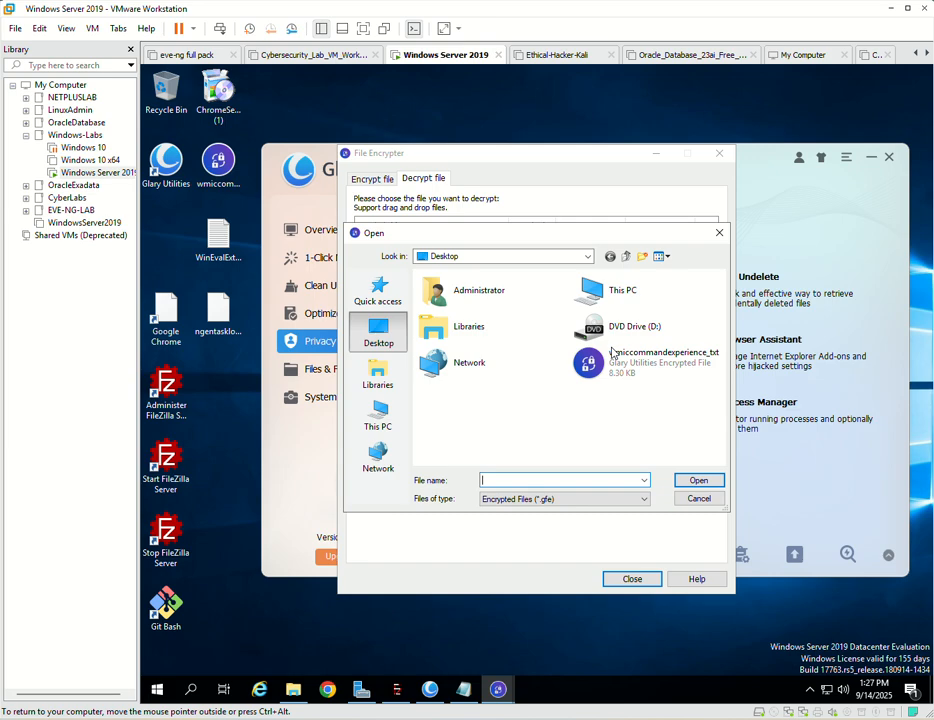
left_click(611, 368)
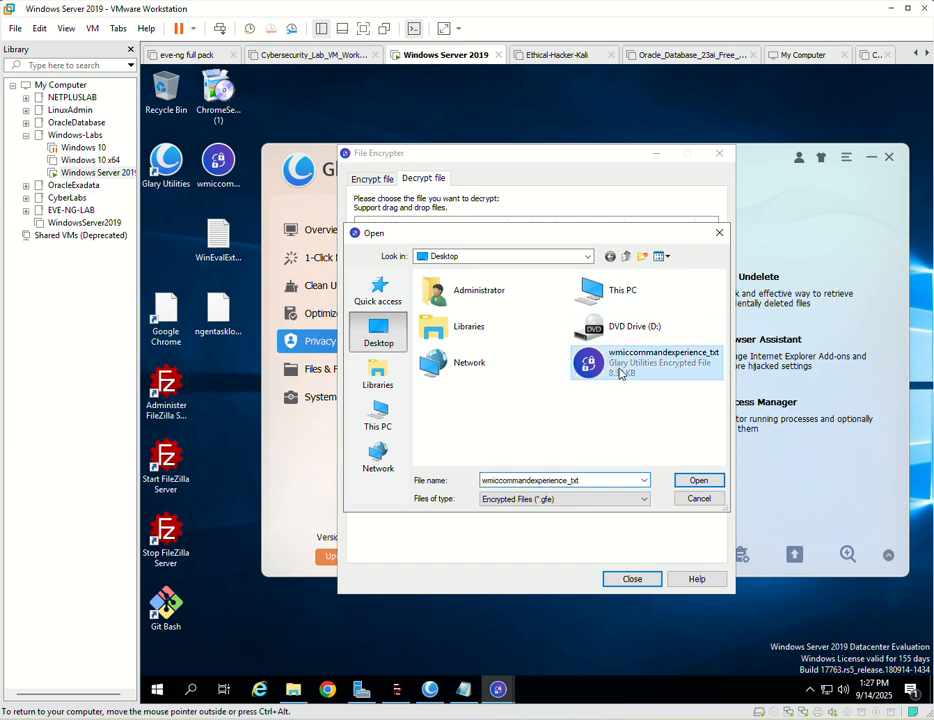
left_click(697, 481)
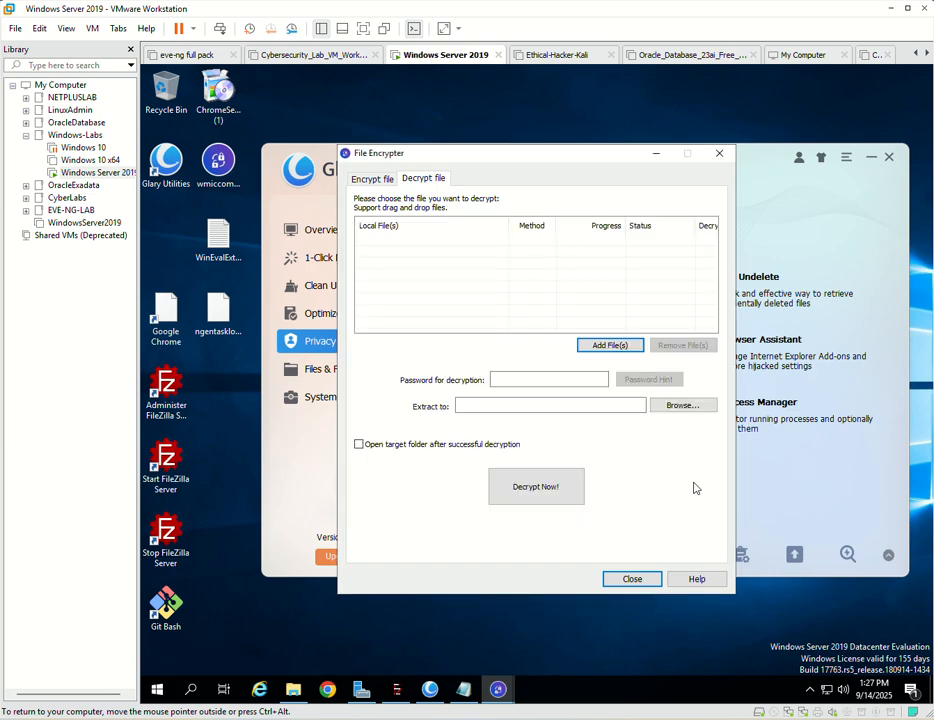
- Enter the decryption password, decrypt the file to the Desktop folder and close File Encrypter
left_click(512, 379)
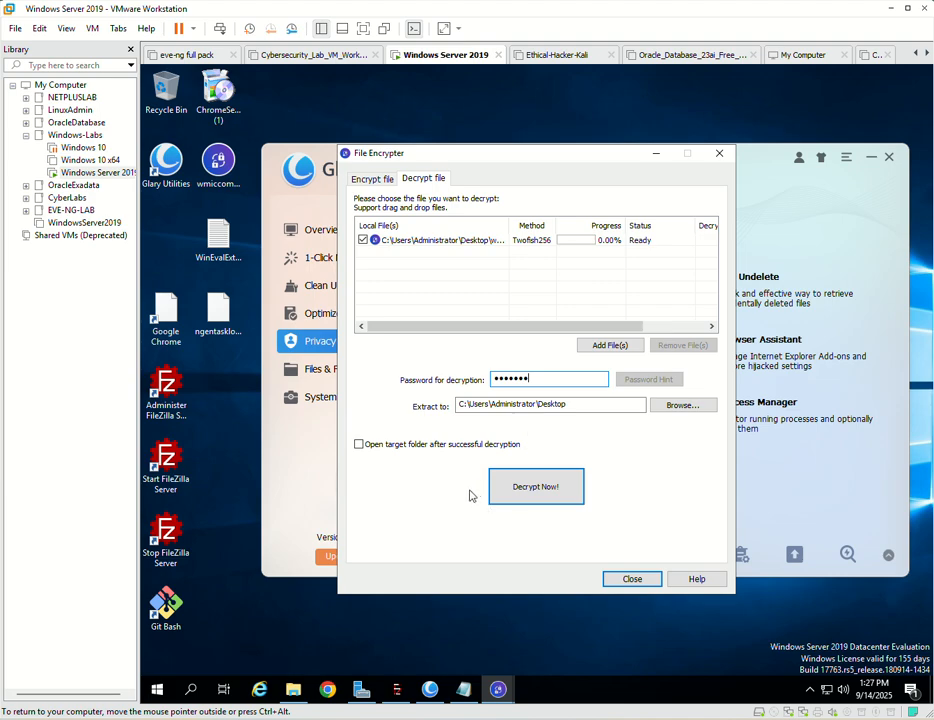
left_click(549, 496)
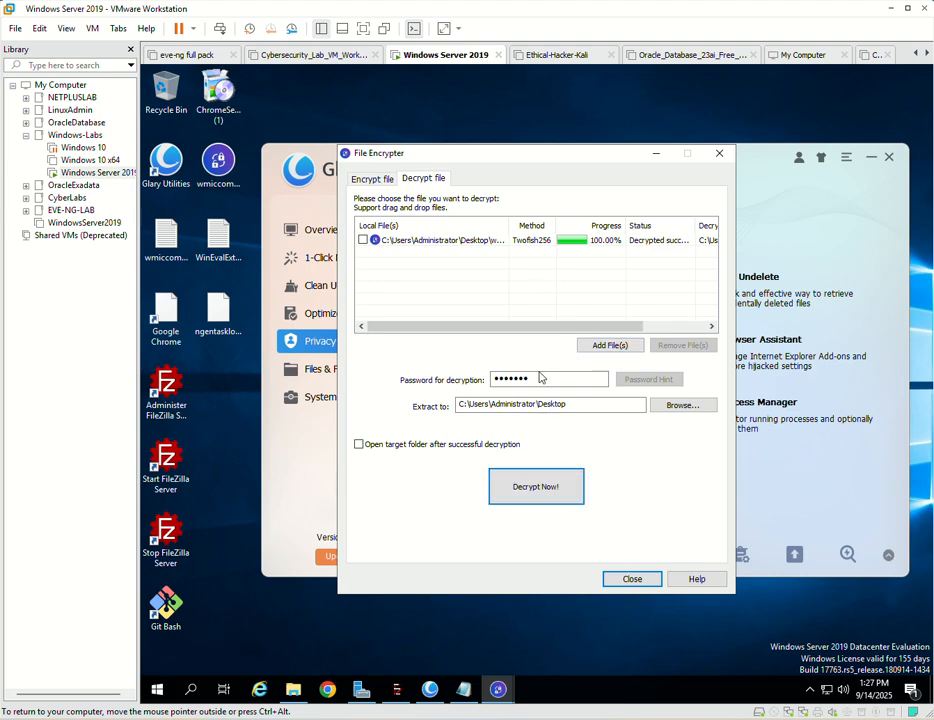
left_click(632, 579)
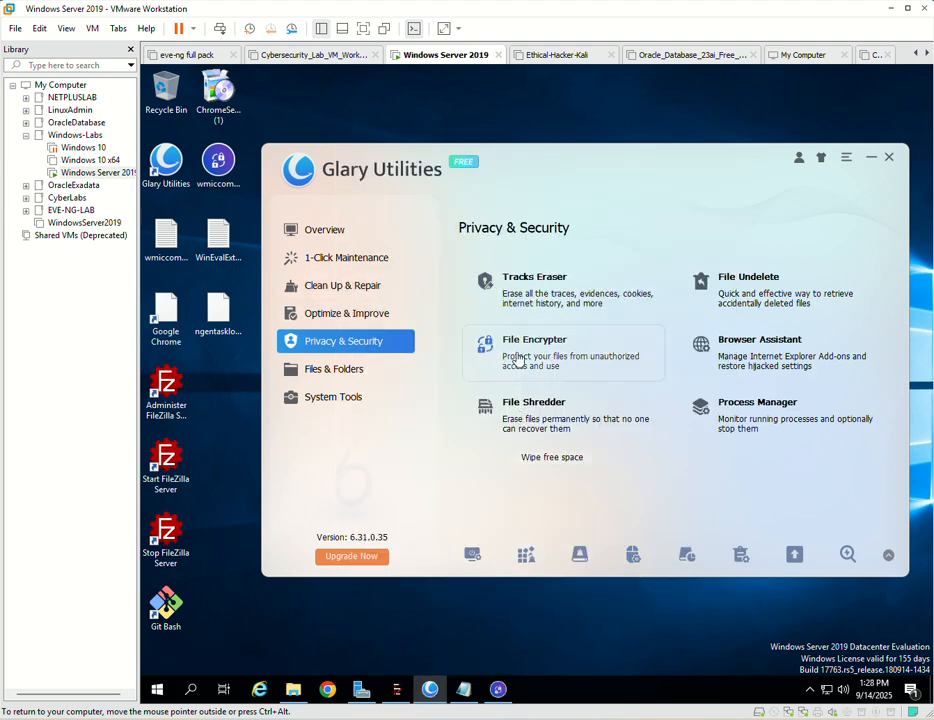
- Open File Shredder and add the encrypted wmiccommandexperience_txt file from the Desktop
left_click(546, 424)
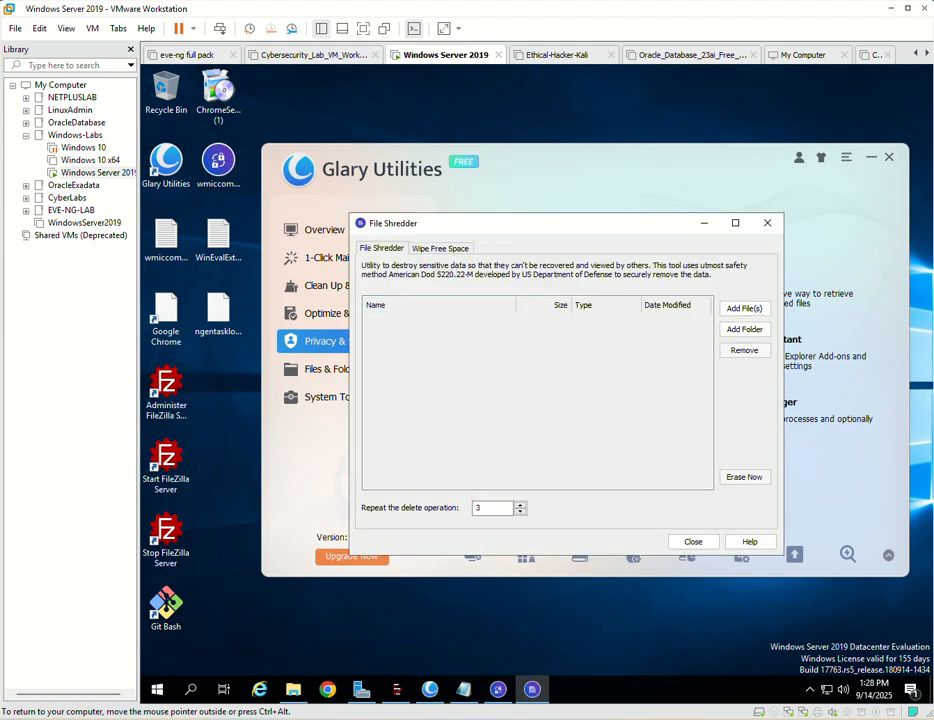
left_click_drag(519, 224, 598, 198)
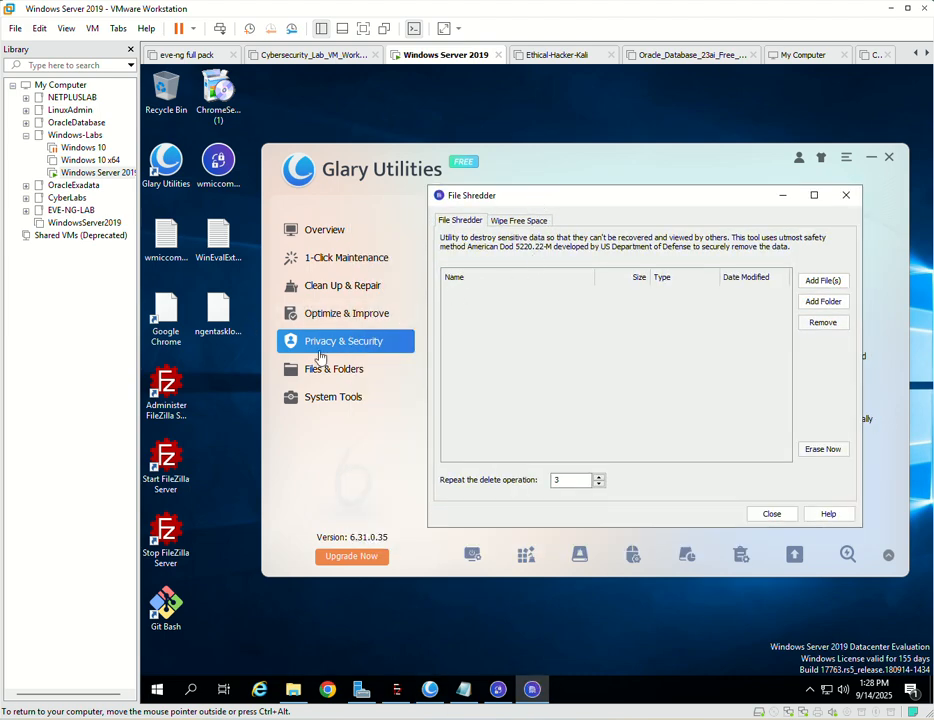
left_click(224, 173)
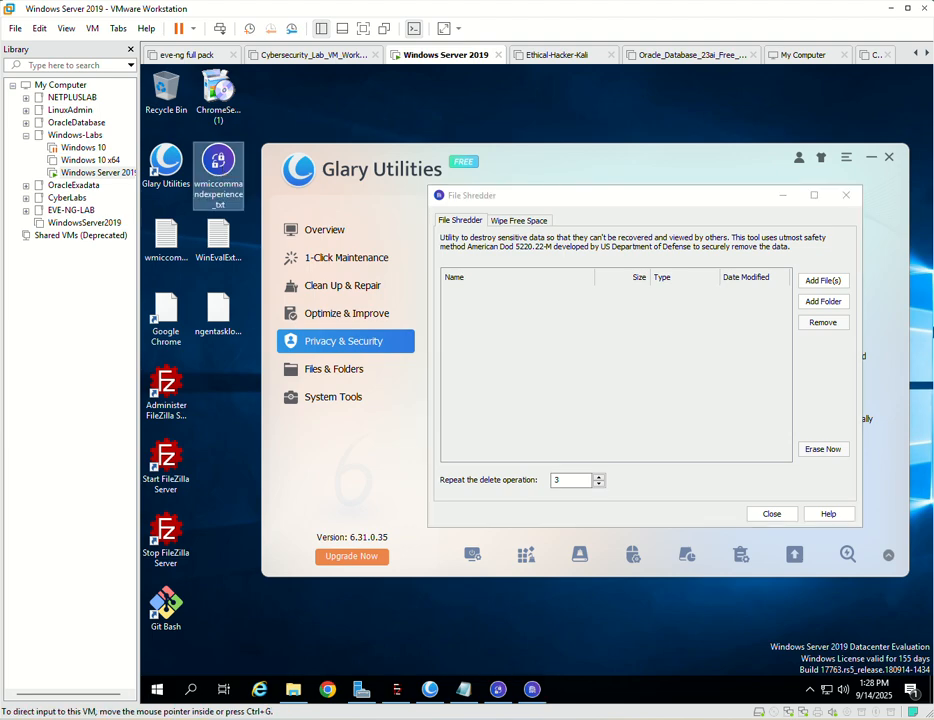
left_click(820, 284)
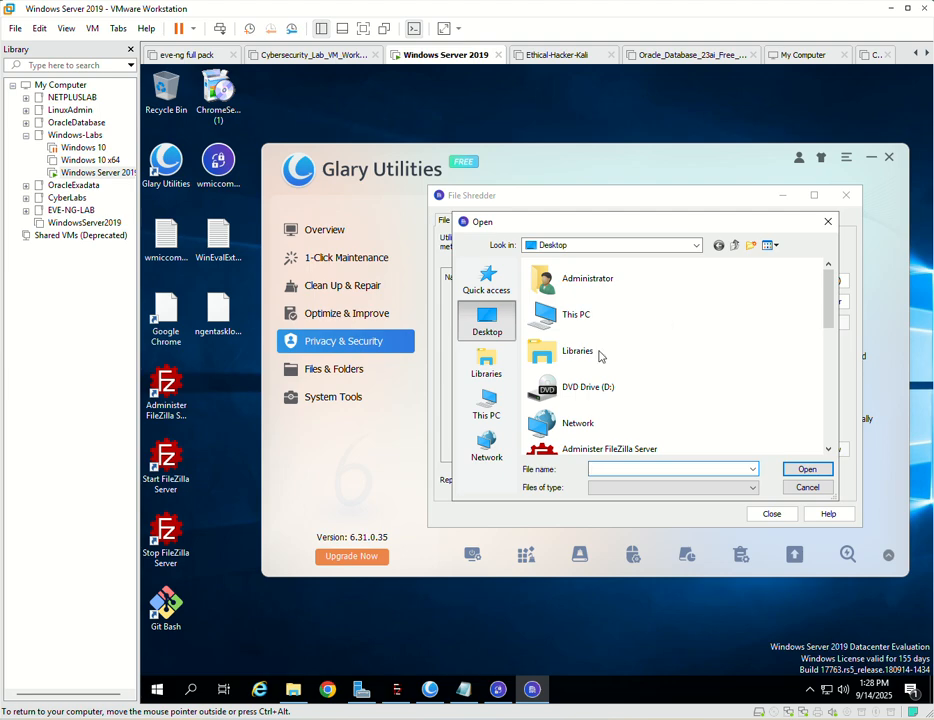
scroll(640, 358, "down", 5)
scroll(686, 360, "down", 3)
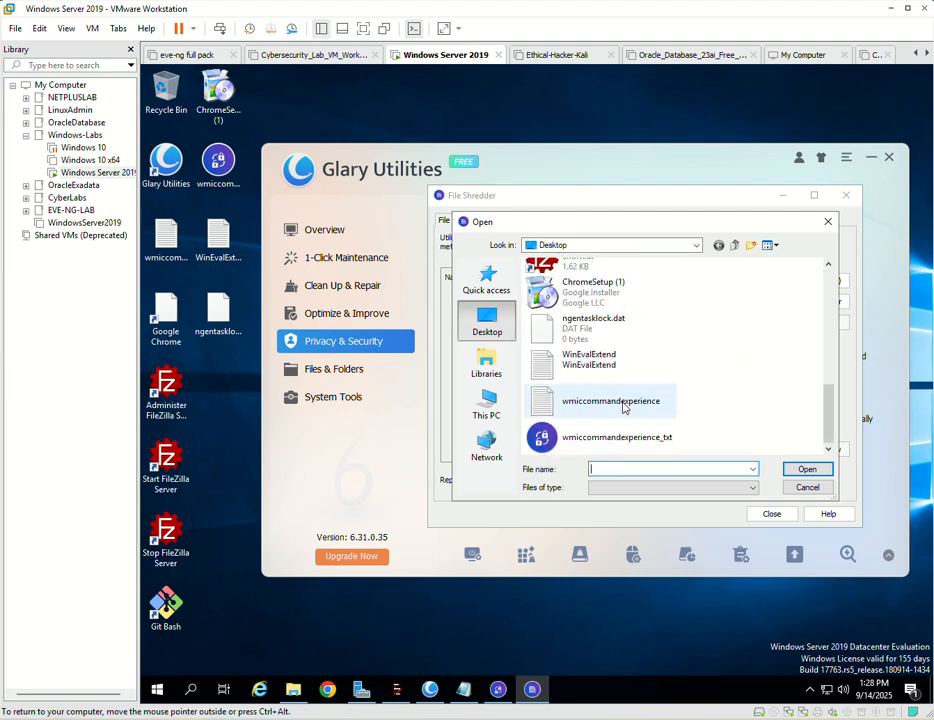
left_click(590, 438)
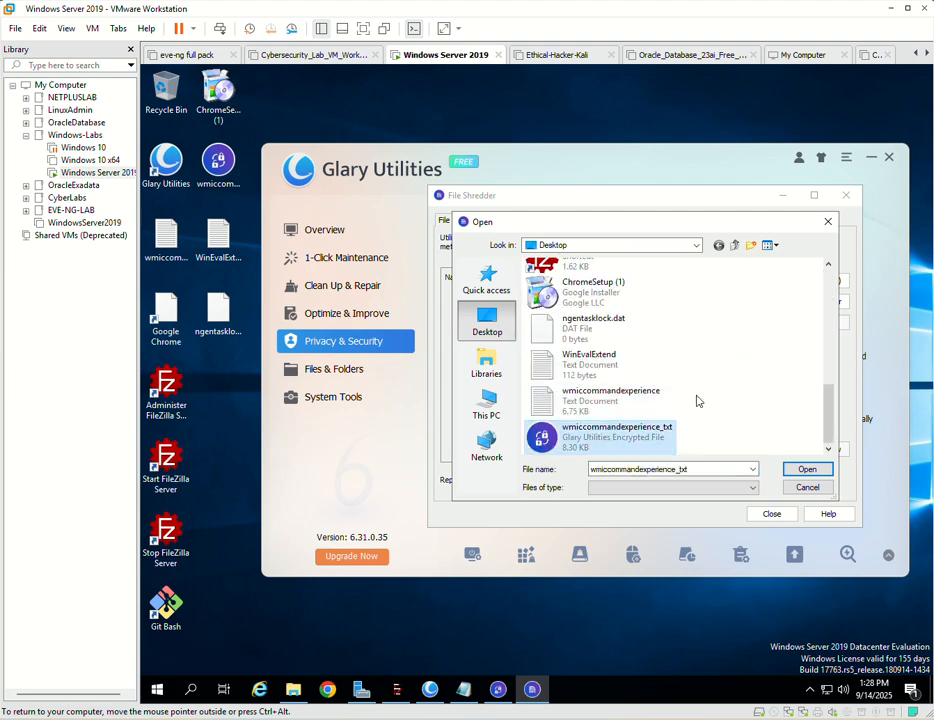
left_click(807, 469)
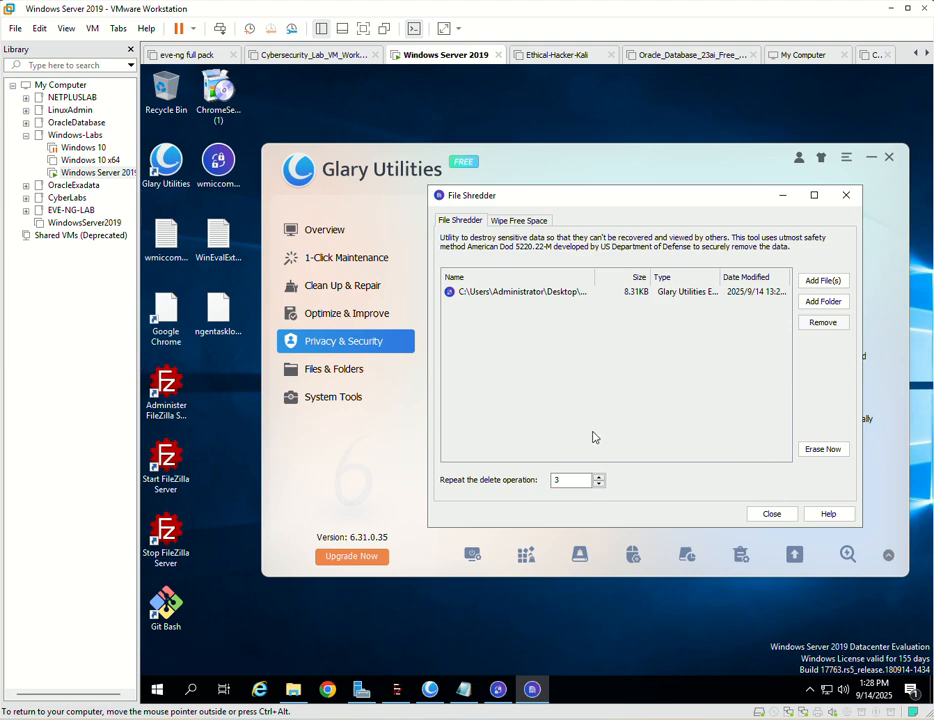
- Permanently erase the listed encrypted file, accept the erasure and close File Shredder
left_click(808, 454)
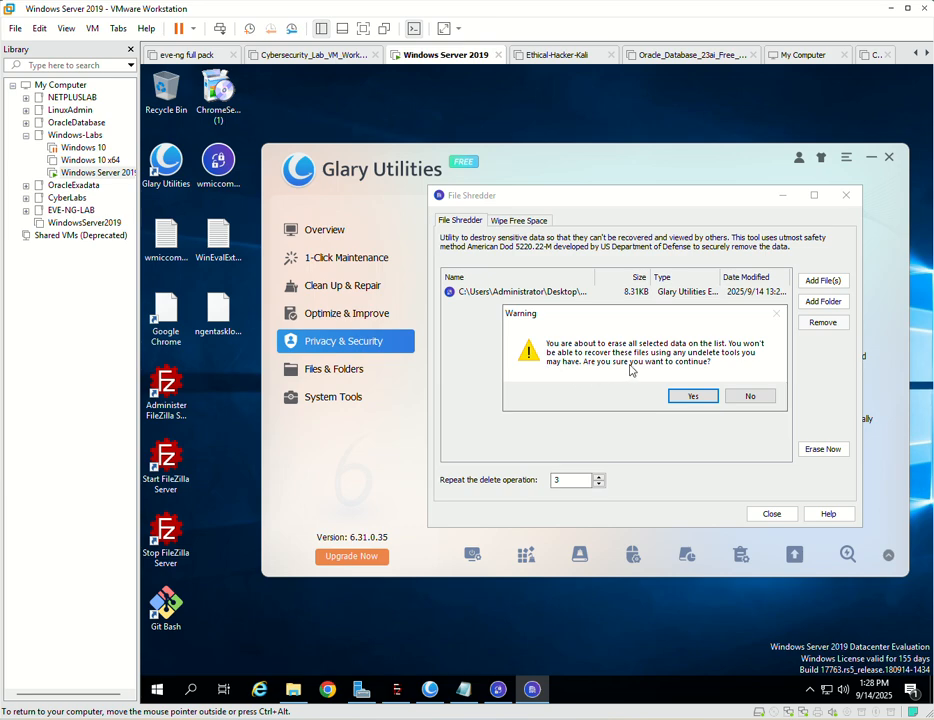
left_click(695, 396)
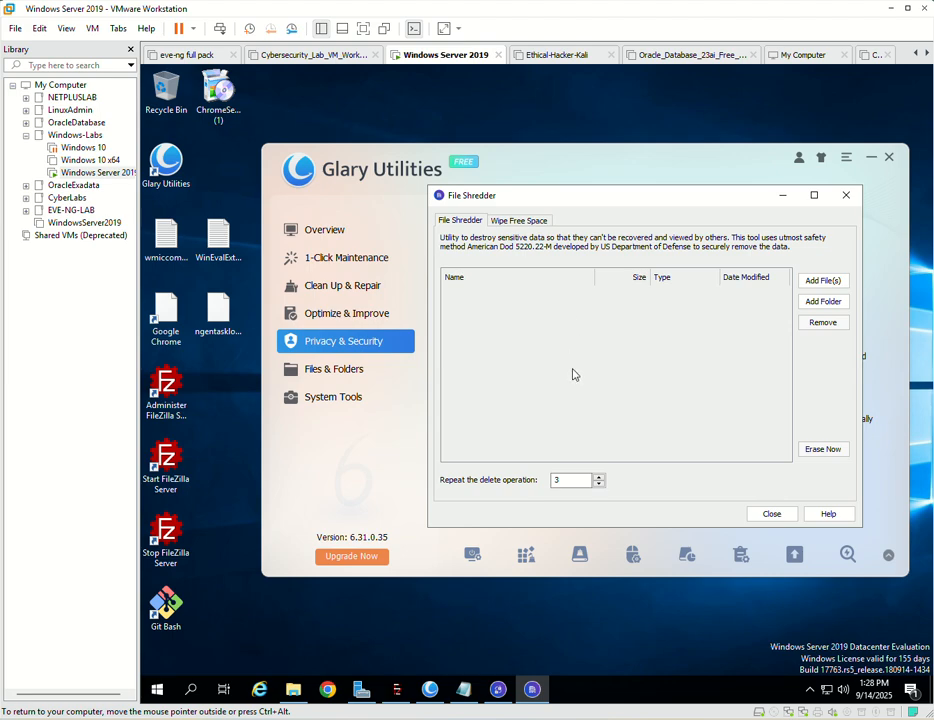
left_click(770, 516)
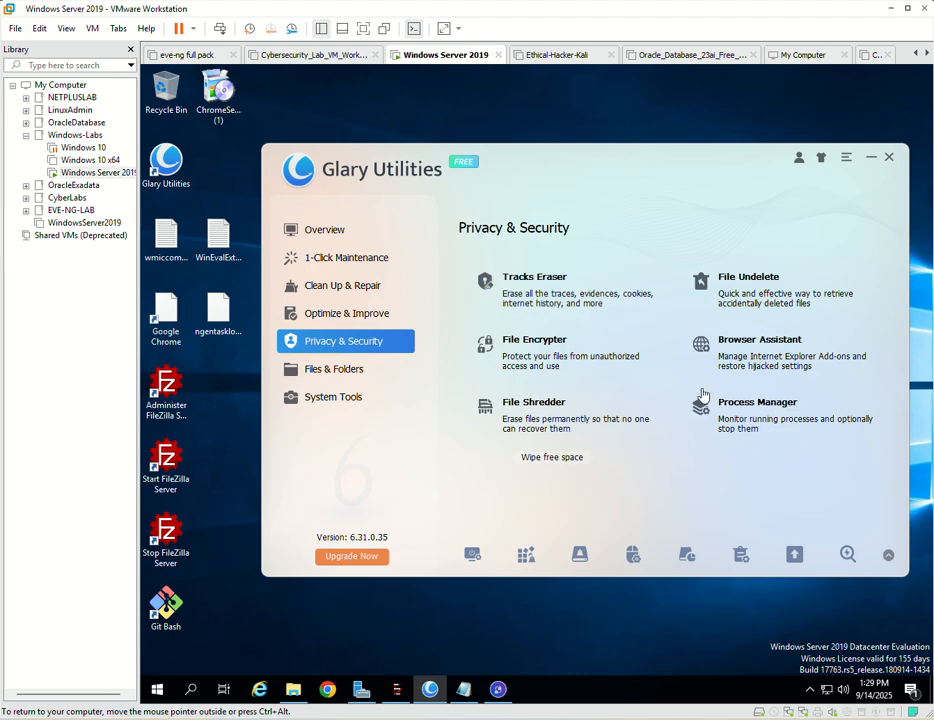
- Scan Local Disk (C:) with File Undelete and mark WinEvalExtend.txt among the deleted files of Users > Administrator > Desktop
left_click(720, 296)
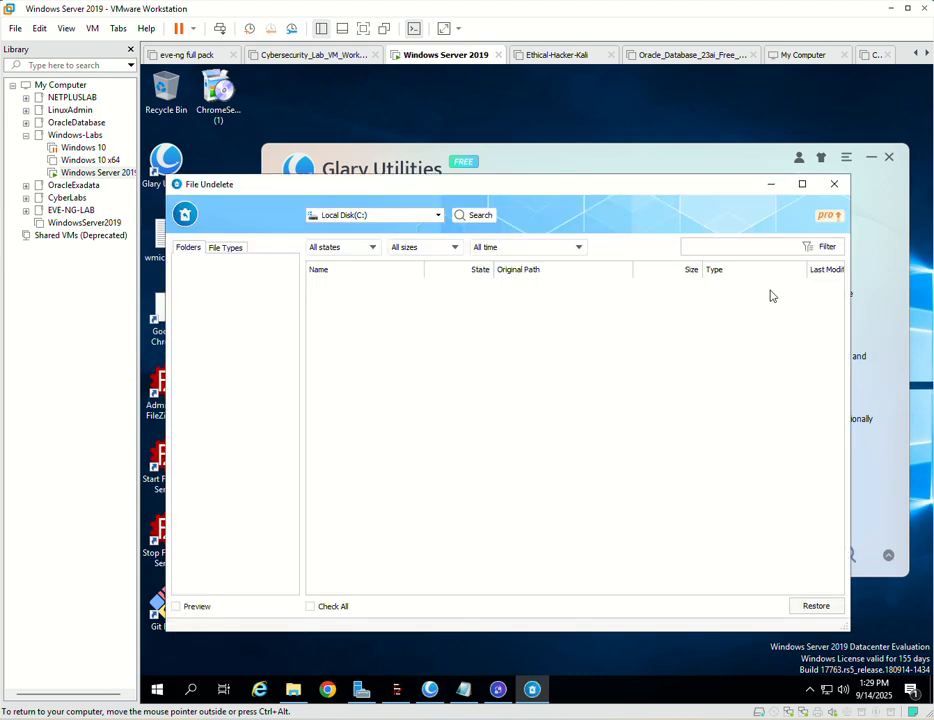
left_click(479, 216)
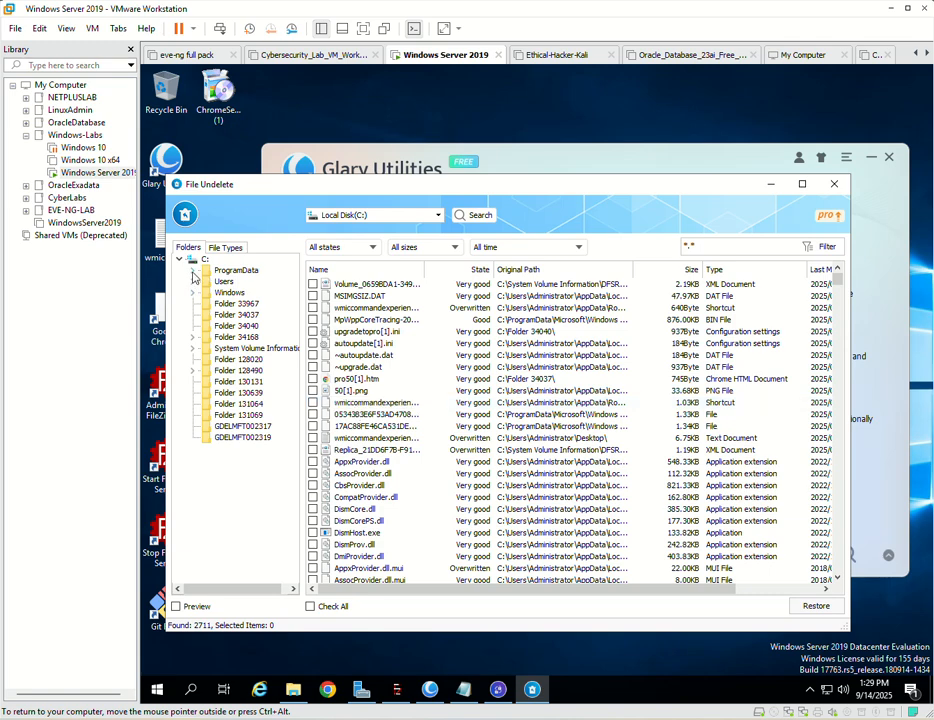
left_click(194, 283)
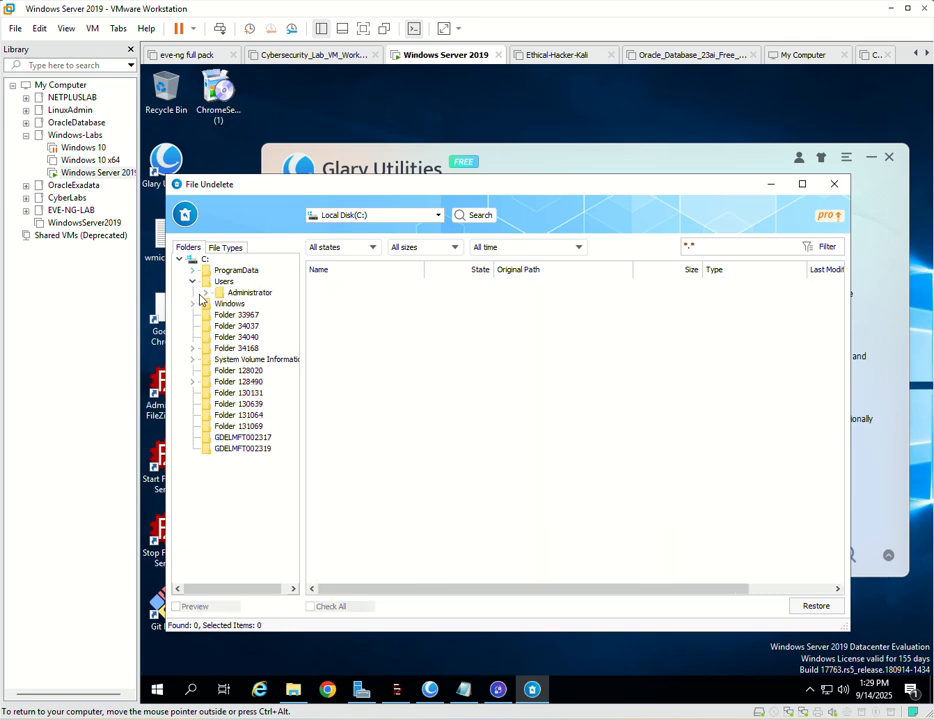
left_click(206, 293)
left_click(250, 304)
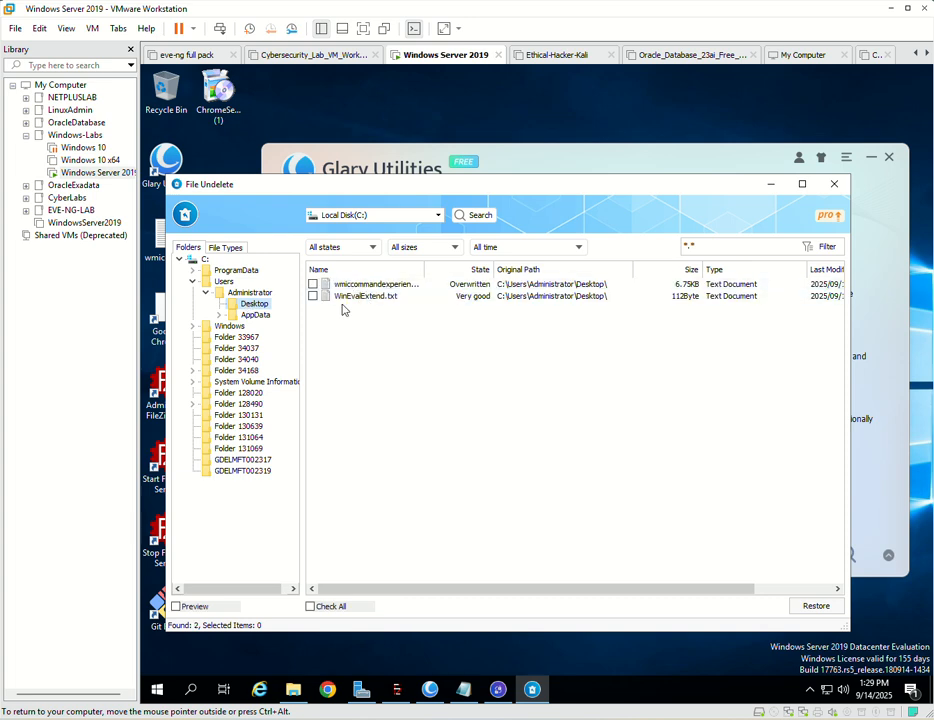
left_click(312, 296)
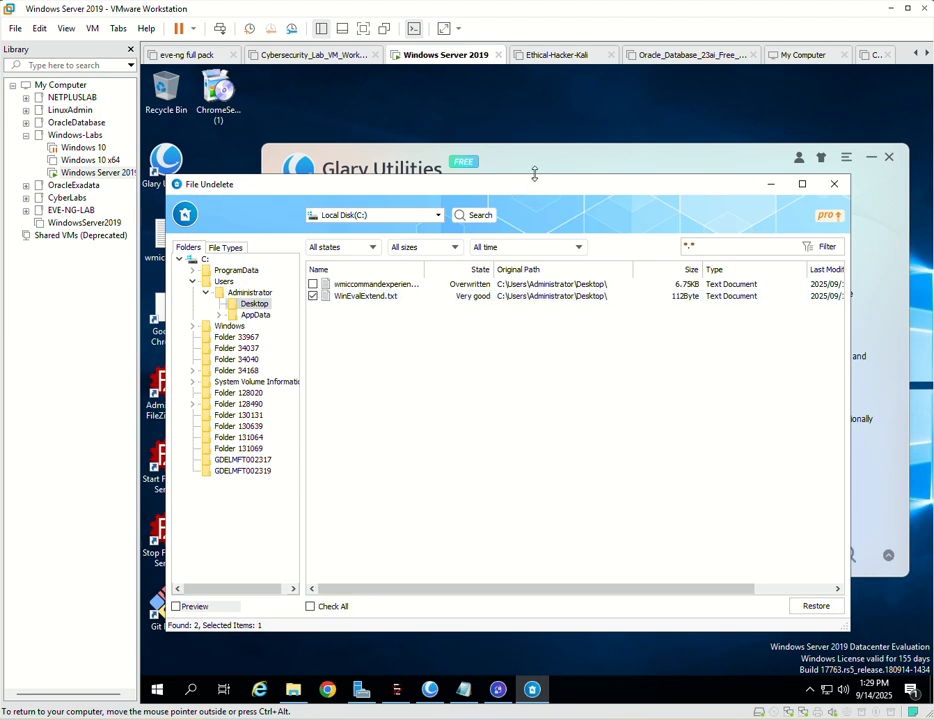
- Minimize File Undelete, duplicate the wmiccommandexperience text file on the Desktop and delete the original
left_click_drag(516, 193, 555, 251)
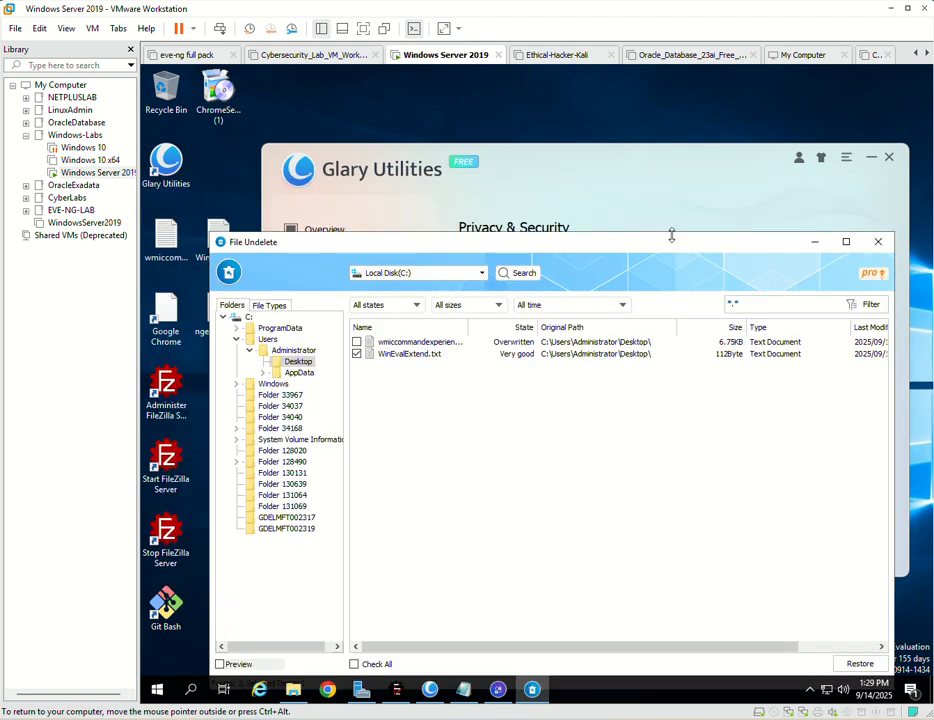
left_click(812, 243)
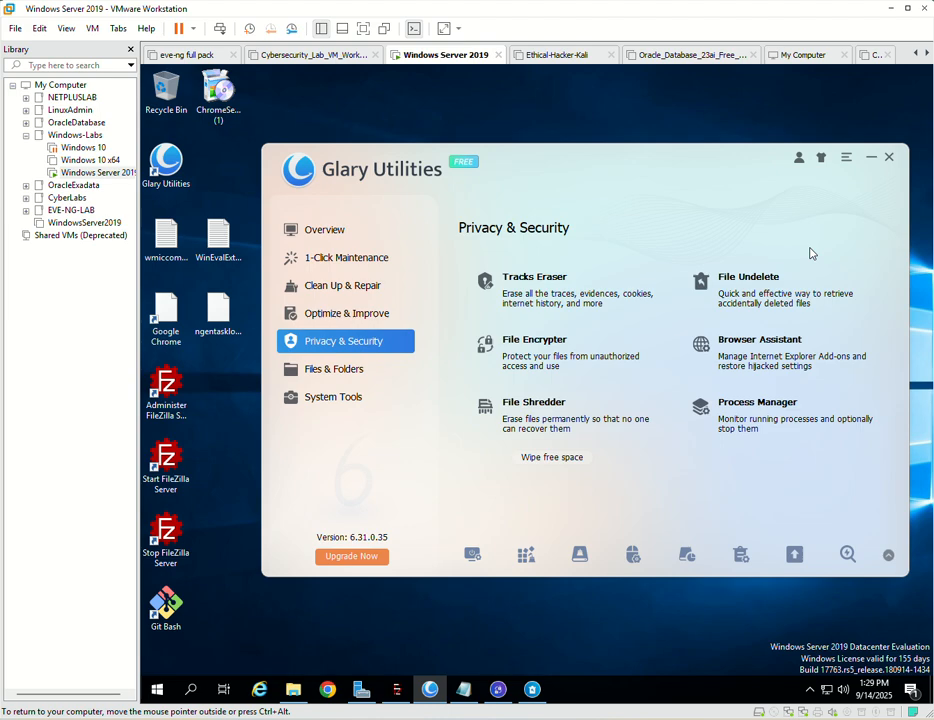
right_click(163, 237)
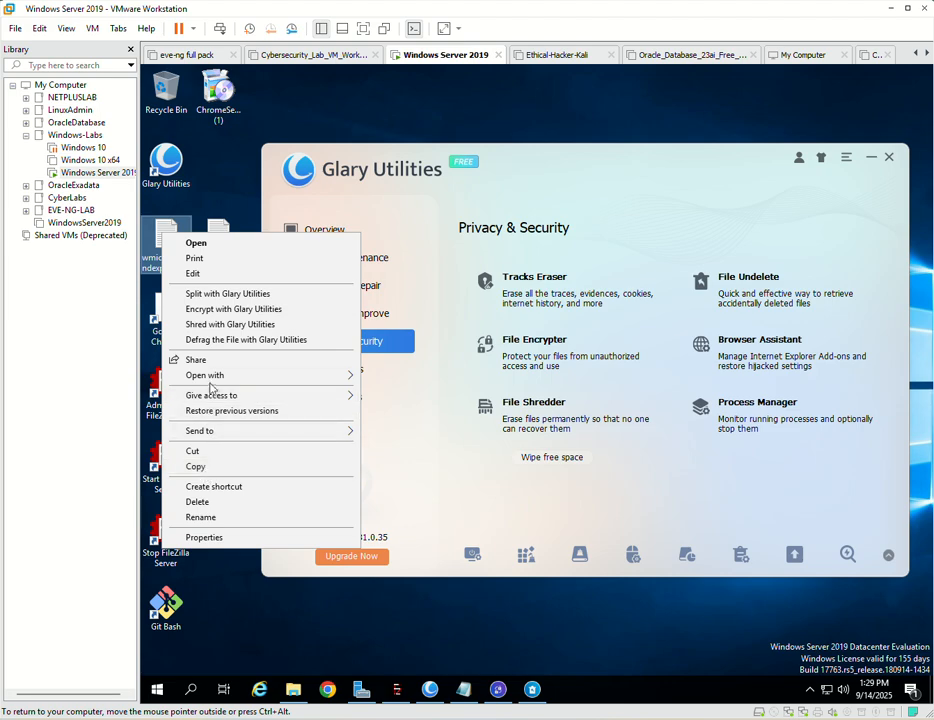
left_click(200, 467)
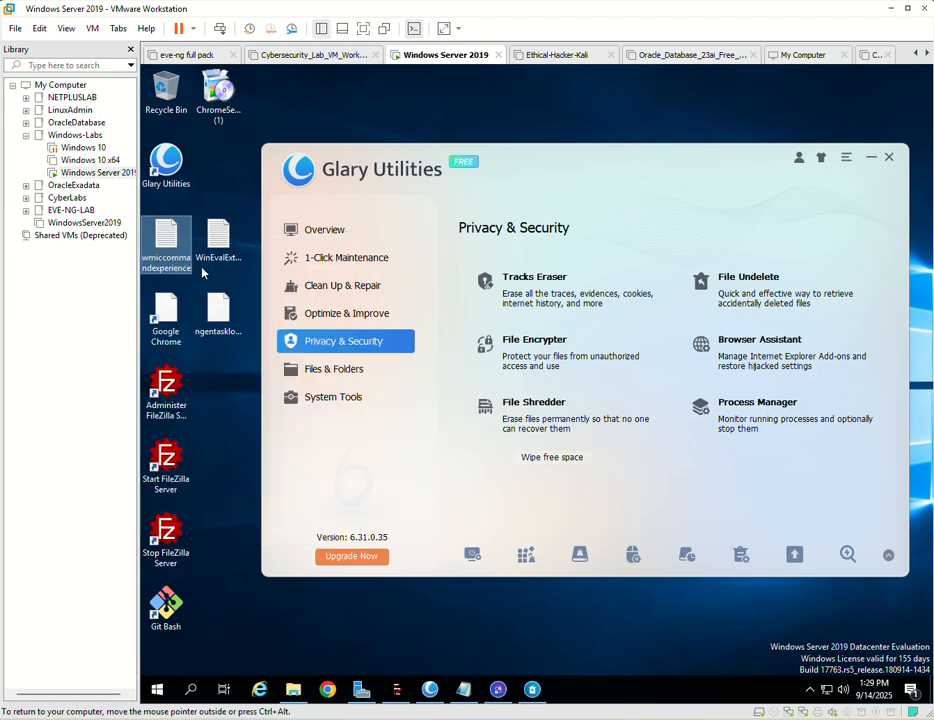
right_click(217, 152)
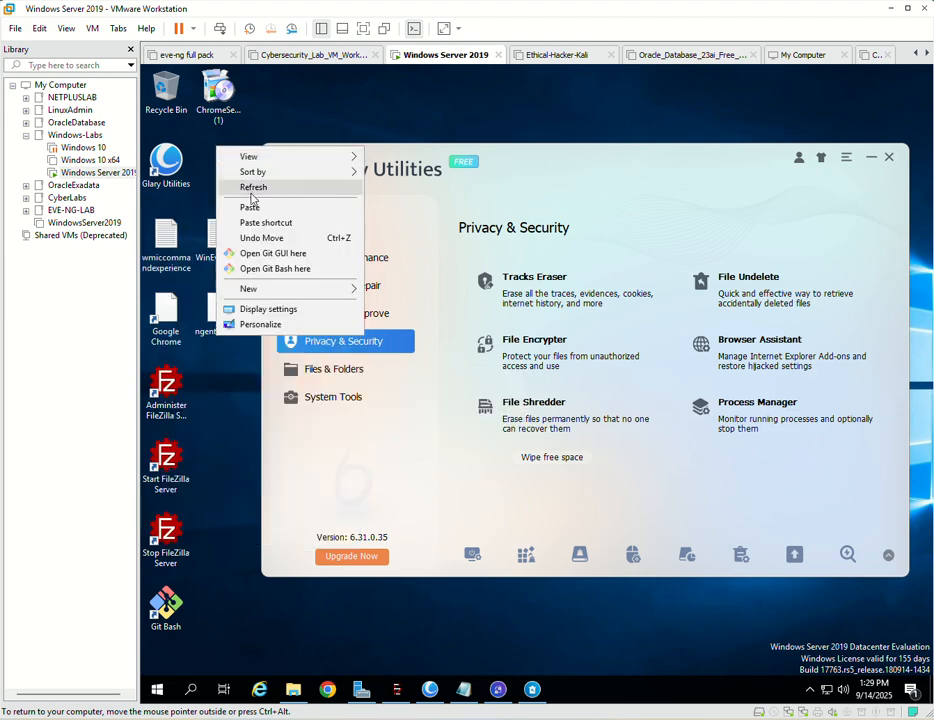
left_click(250, 207)
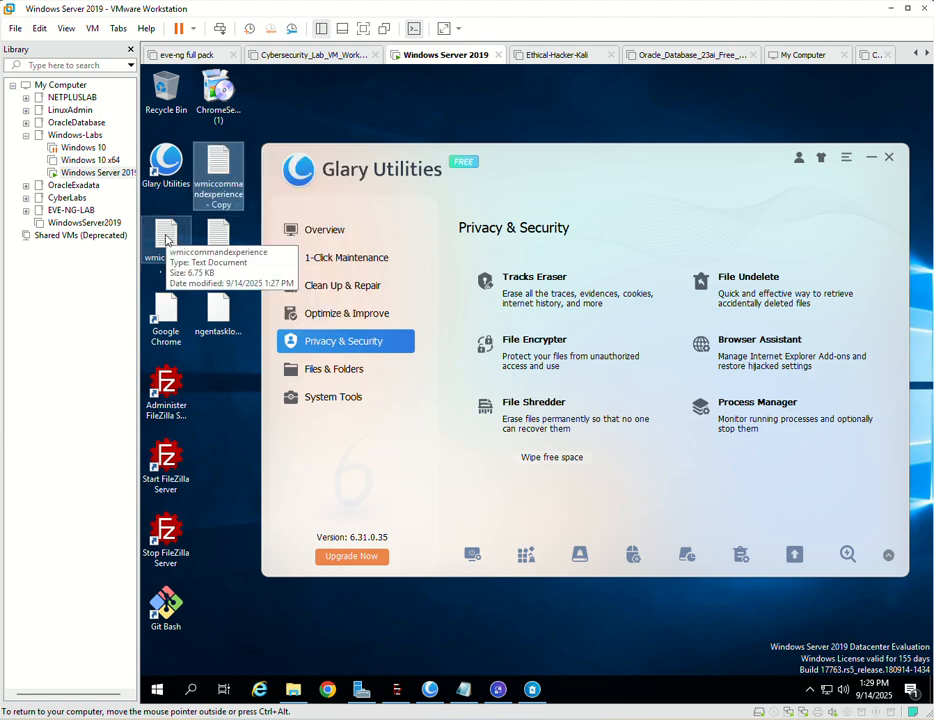
left_click(166, 240)
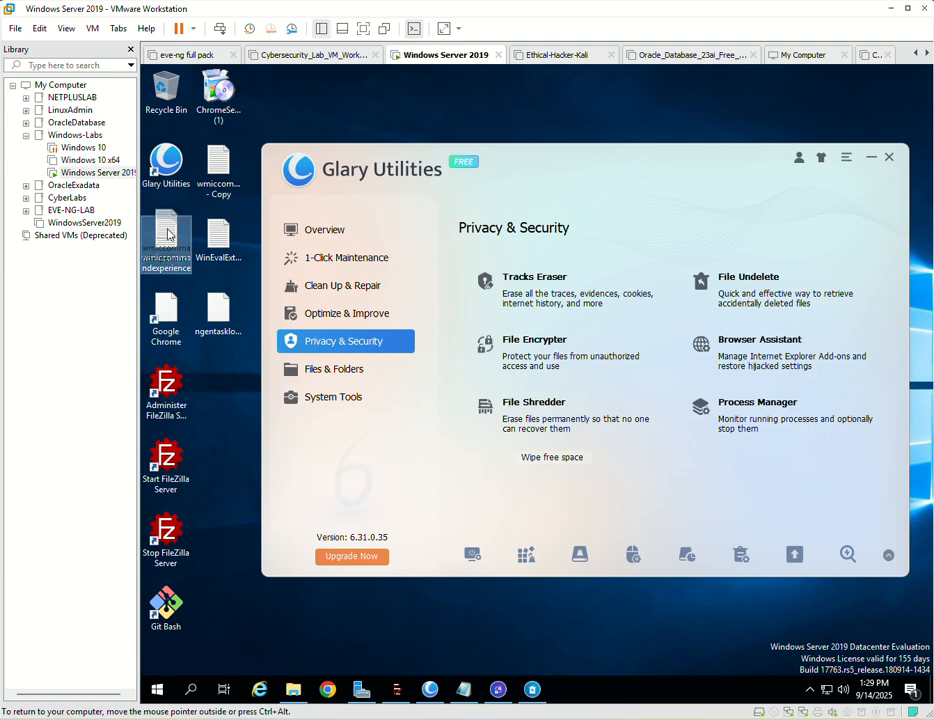
key("Delete")
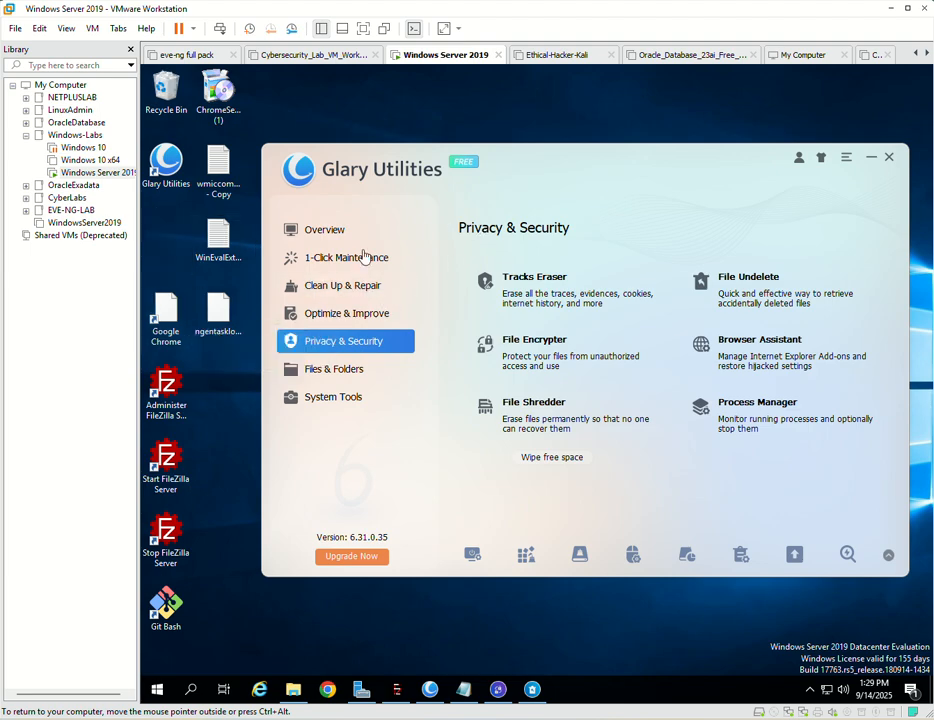
- Reopen File Undelete, mark only the deleted wmiccommandexperience text file and try to restore it to the Recycle Bin
left_click(529, 689)
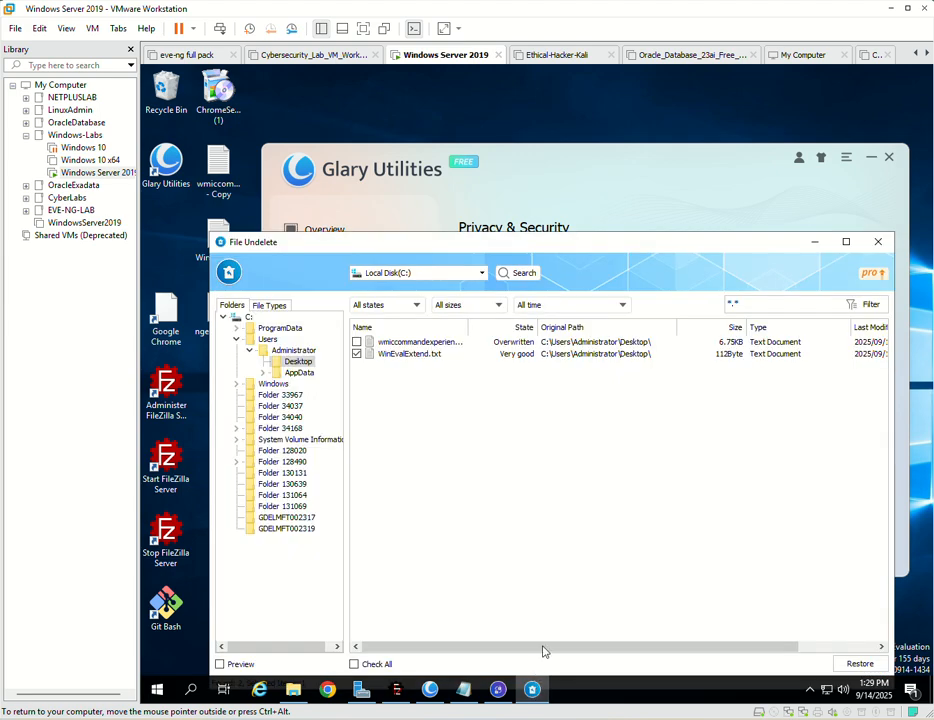
left_click(356, 342)
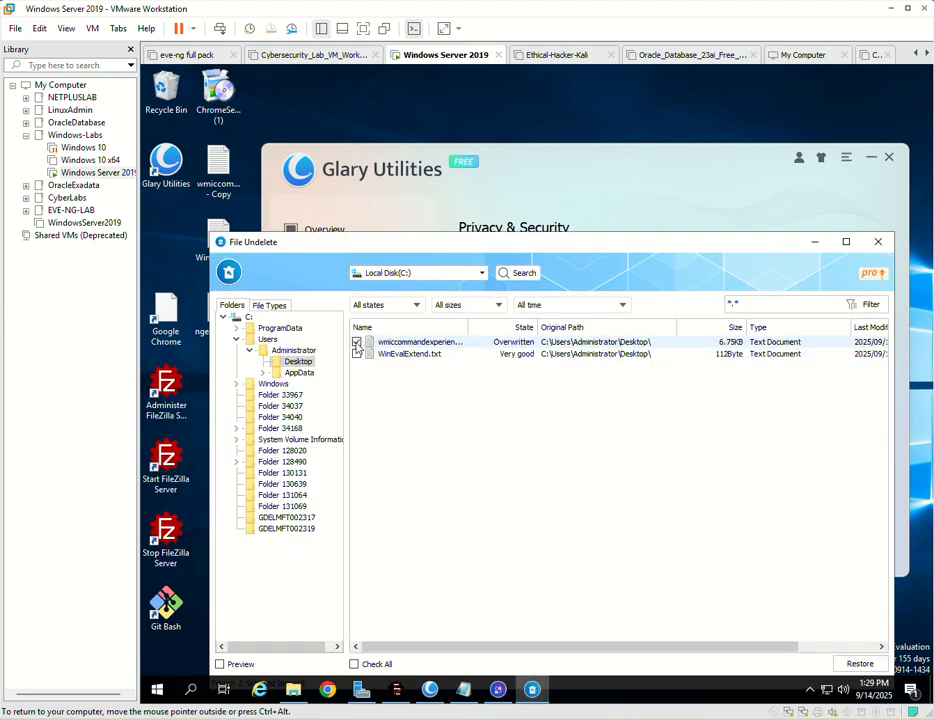
left_click(860, 664)
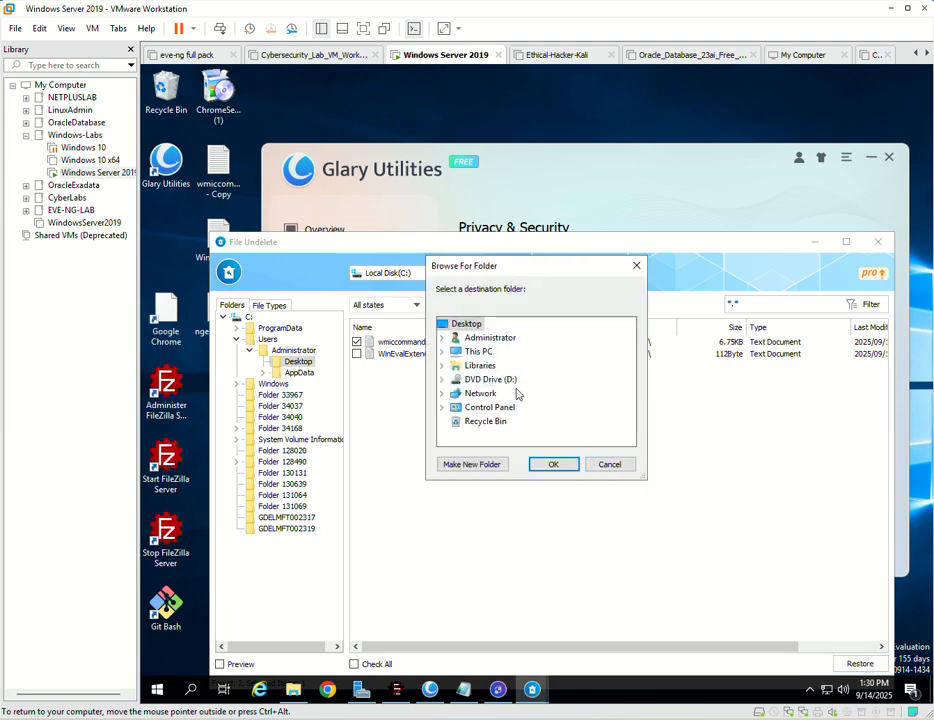
left_click(470, 427)
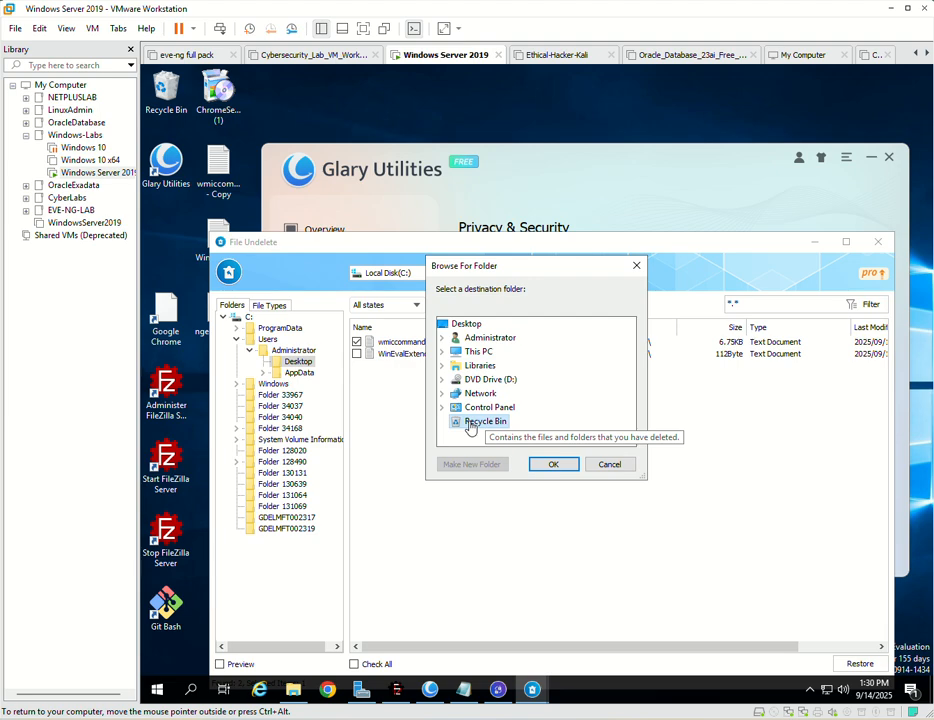
left_click(561, 466)
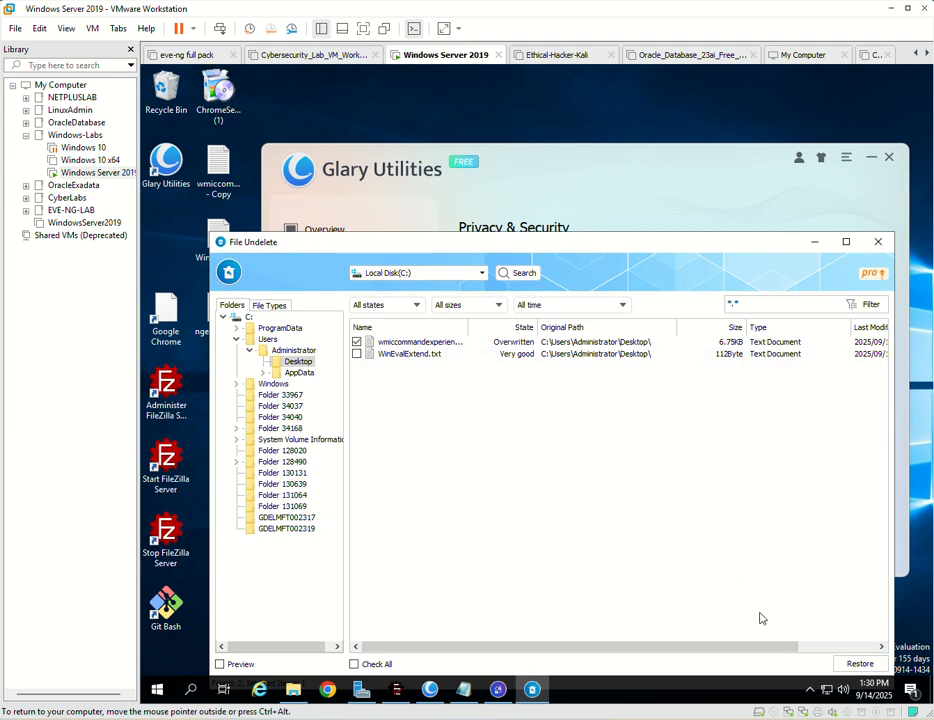
- Restore the marked wmiccommandexperience file to the Desktop and agree to recover it on the same drive
left_click(857, 670)
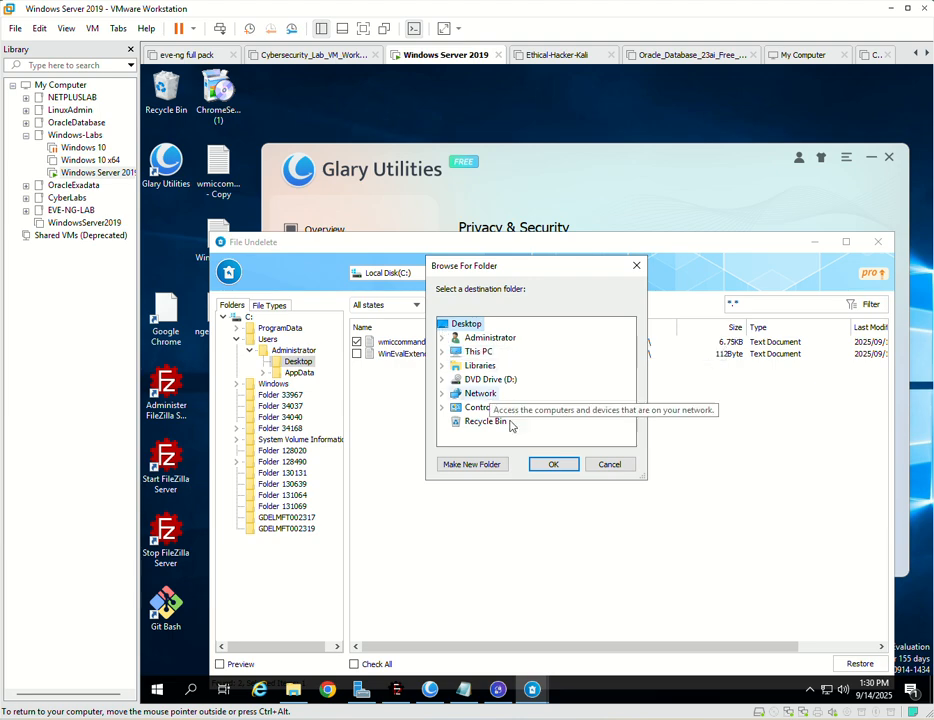
left_click(549, 464)
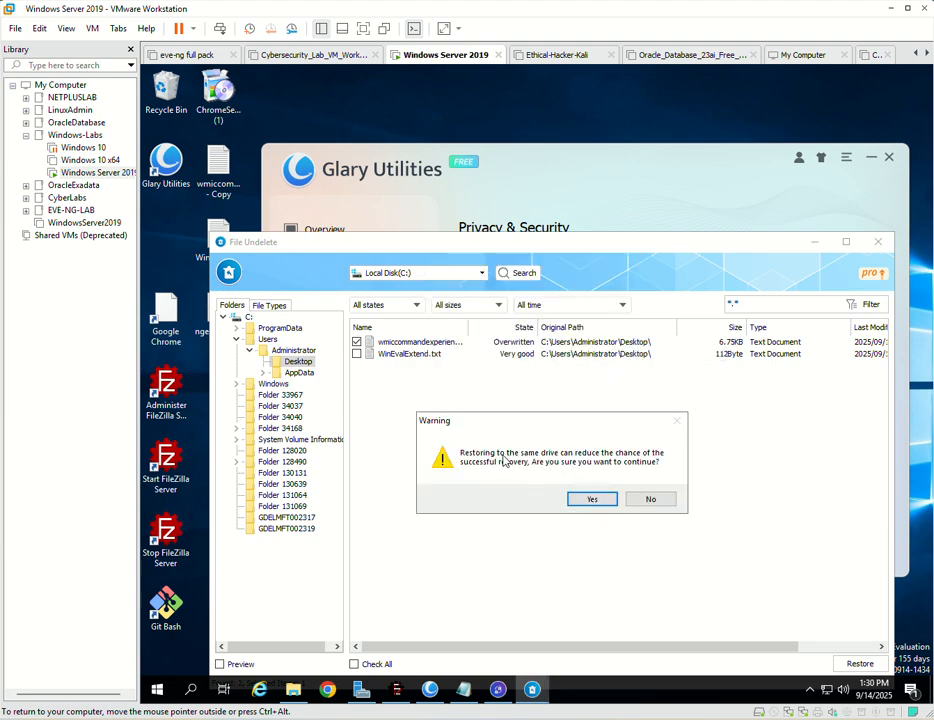
left_click(592, 500)
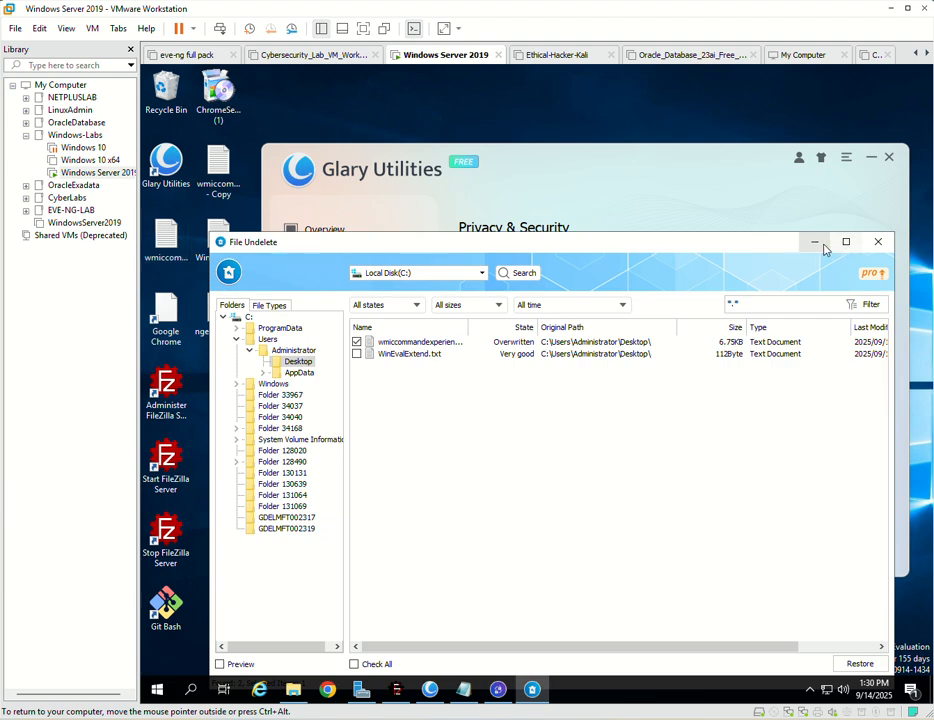
- Inspect the wmiccommandexperience file and its available actions in the Recycle Bin, minimize File Undelete and close the Recycle Bin
double_click(163, 84)
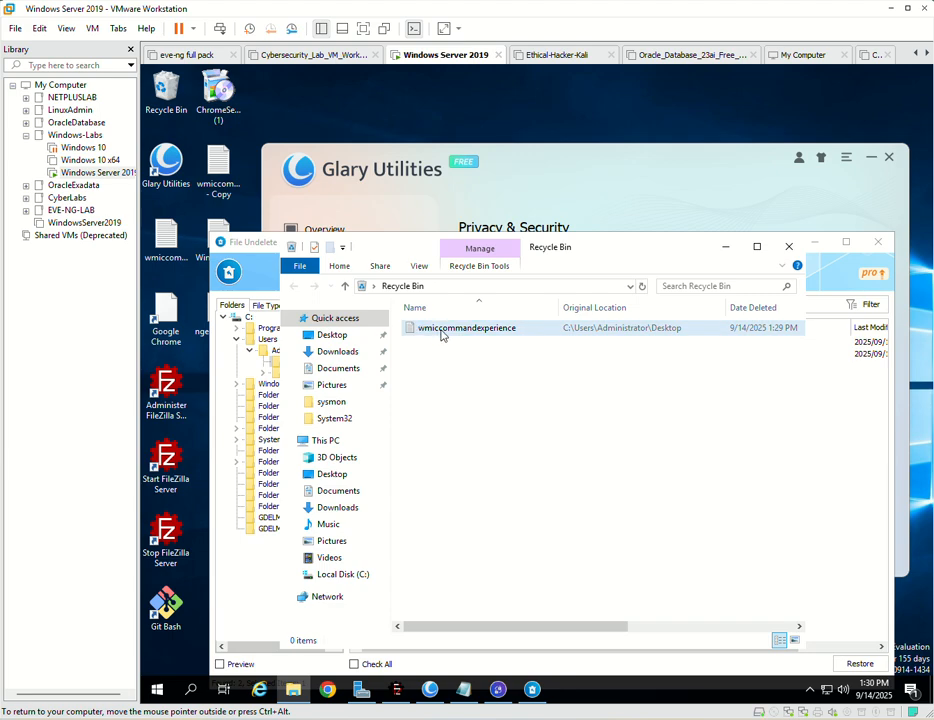
left_click(442, 330)
right_click(488, 332)
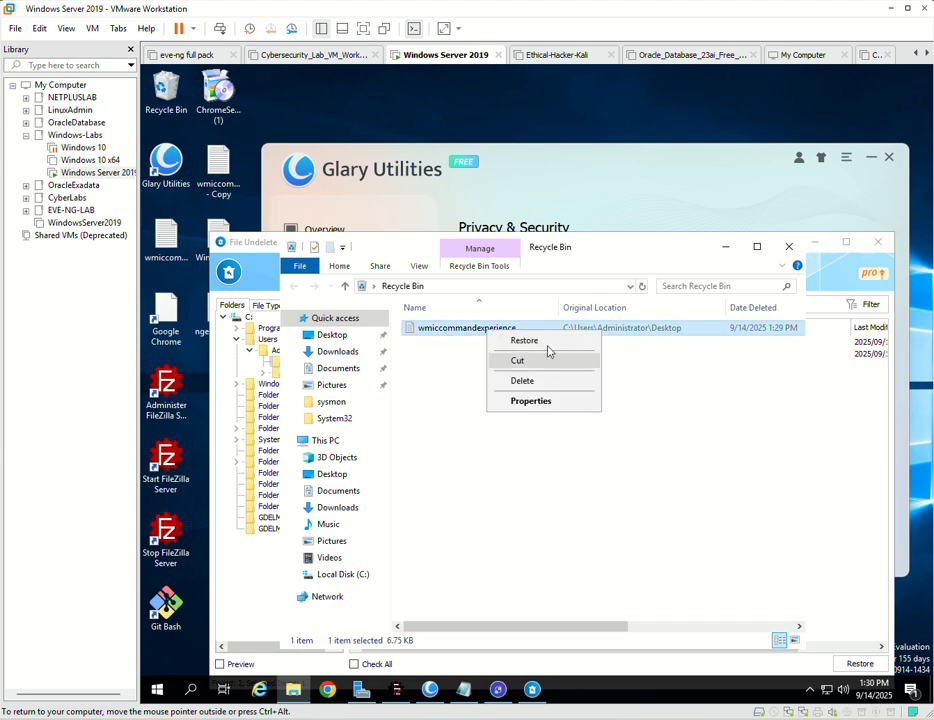
left_click(665, 442)
left_click(815, 247)
left_click(815, 246)
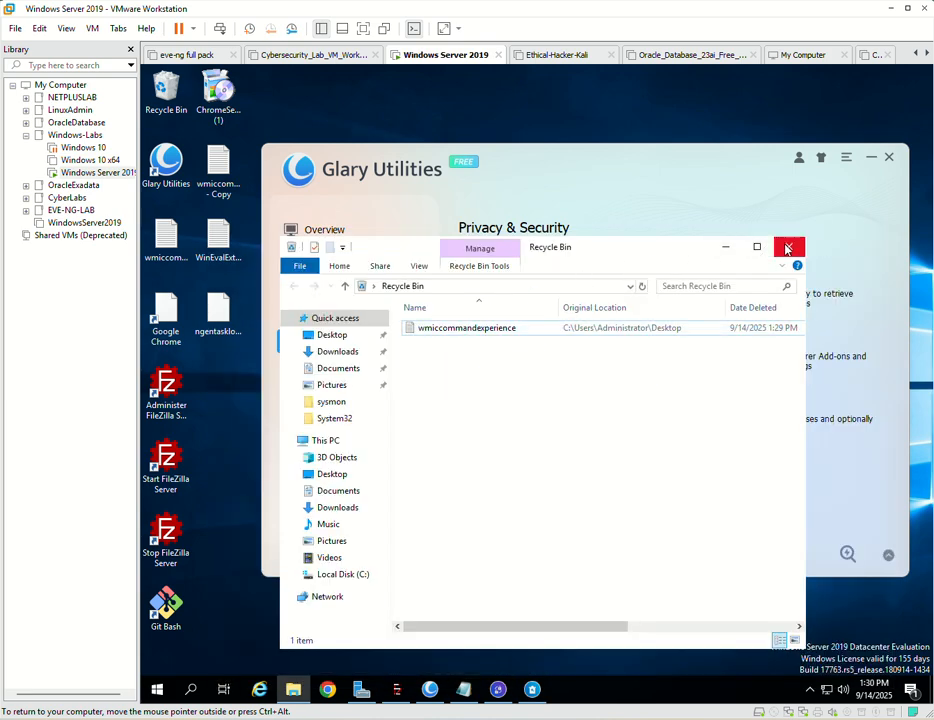
left_click(789, 246)
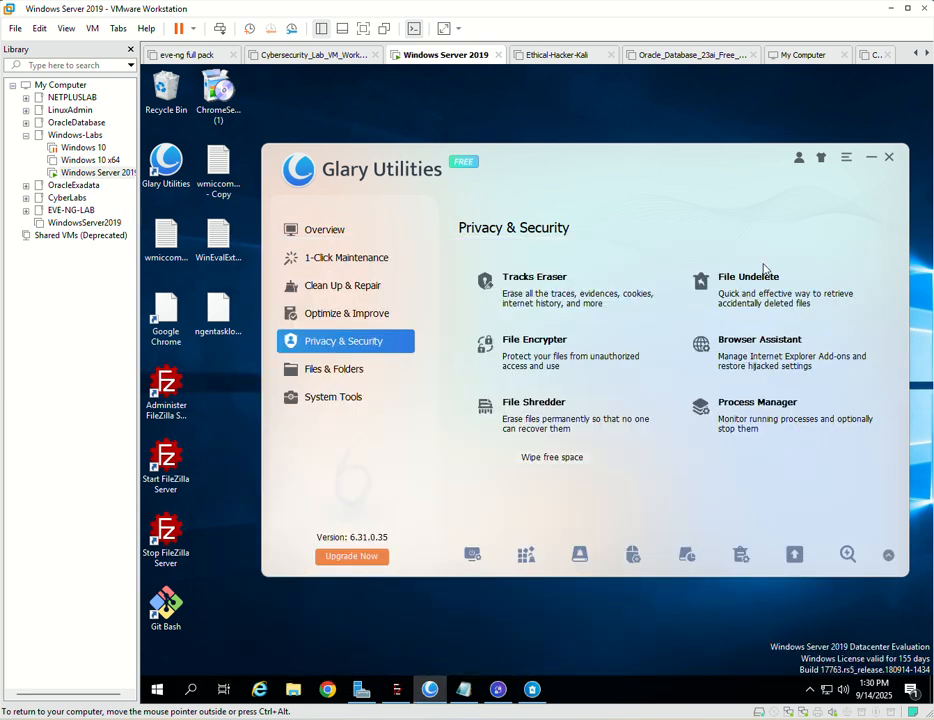
- Examine Browser Assistant's Hijack Restore settings and IE Toolbars without restoring anything, and close Browser Assistant
left_click(734, 365)
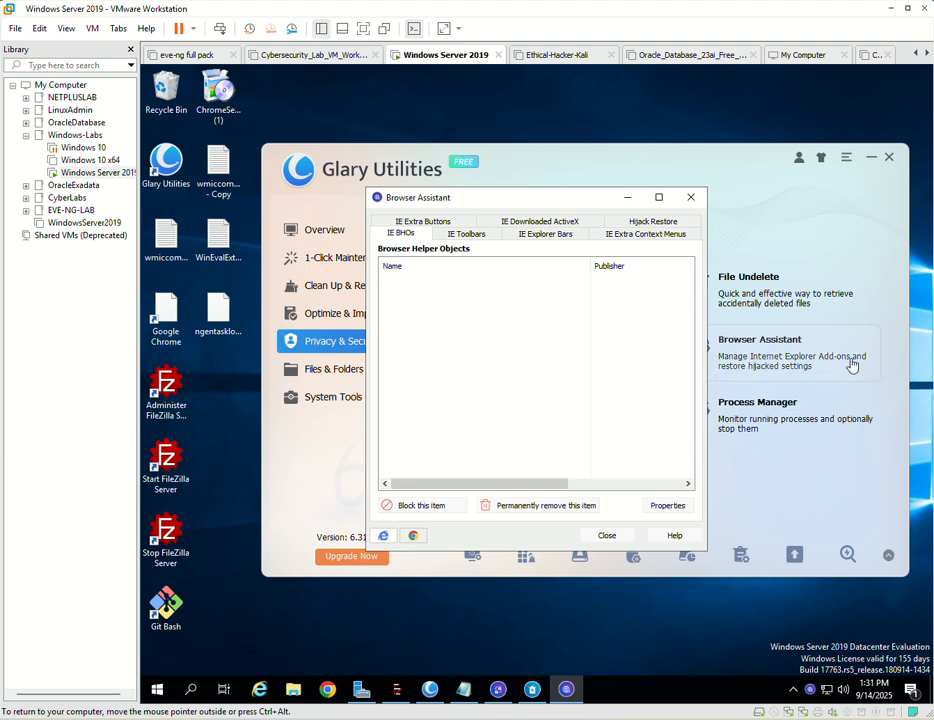
left_click(650, 224)
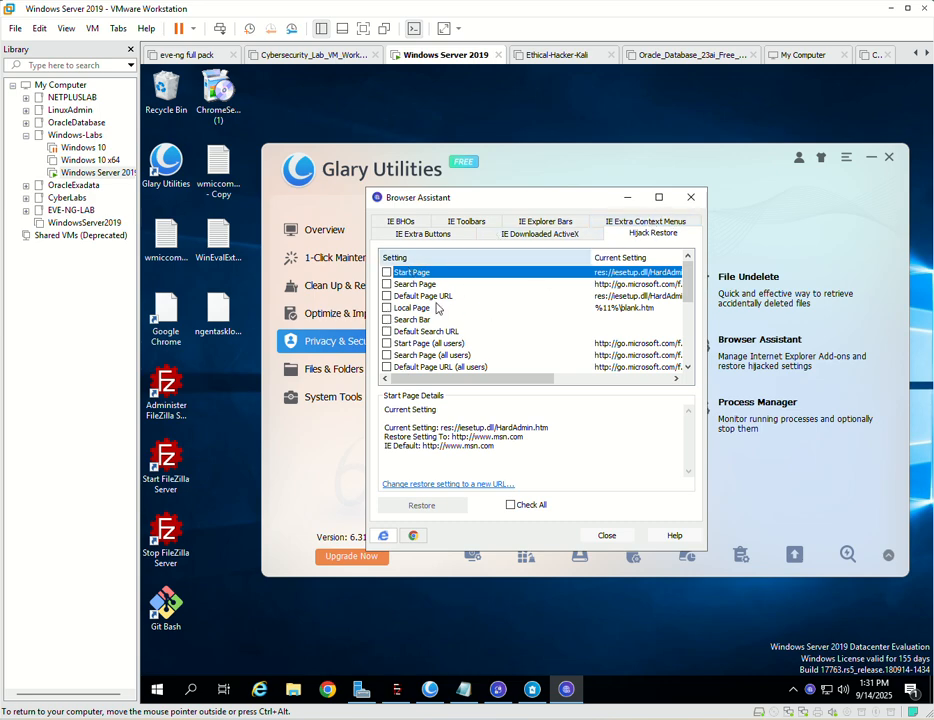
scroll(397, 321, "down", 4)
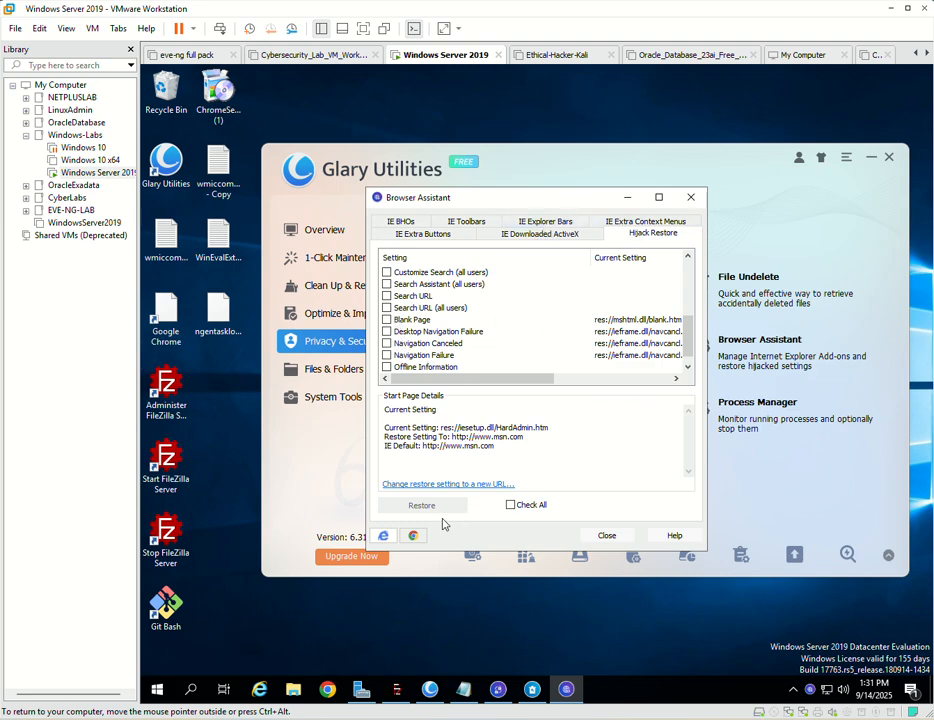
left_click(387, 285)
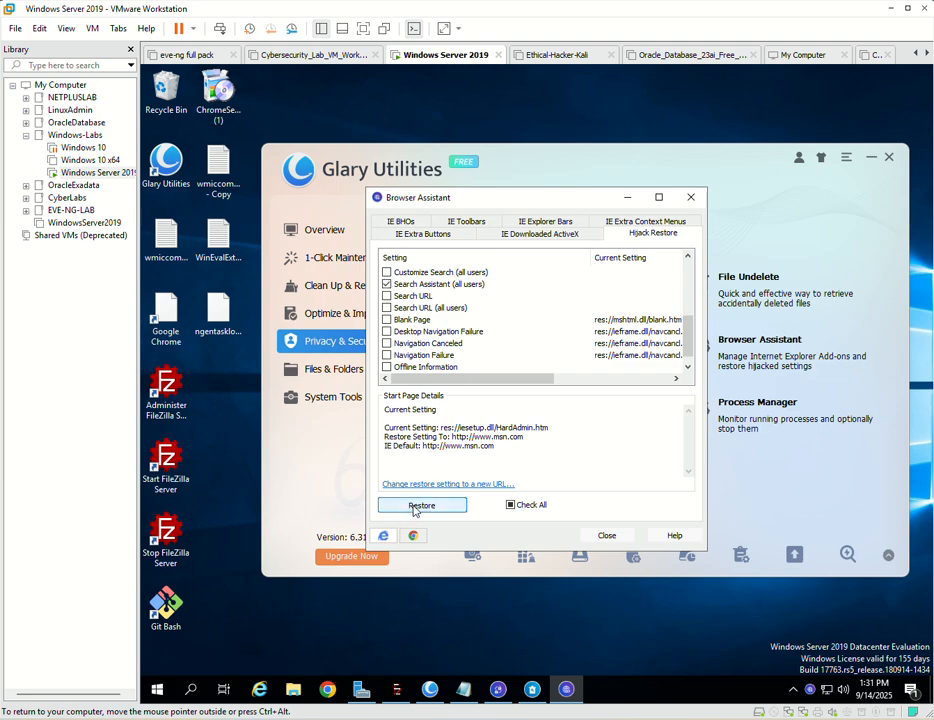
left_click(511, 505)
left_click(511, 505)
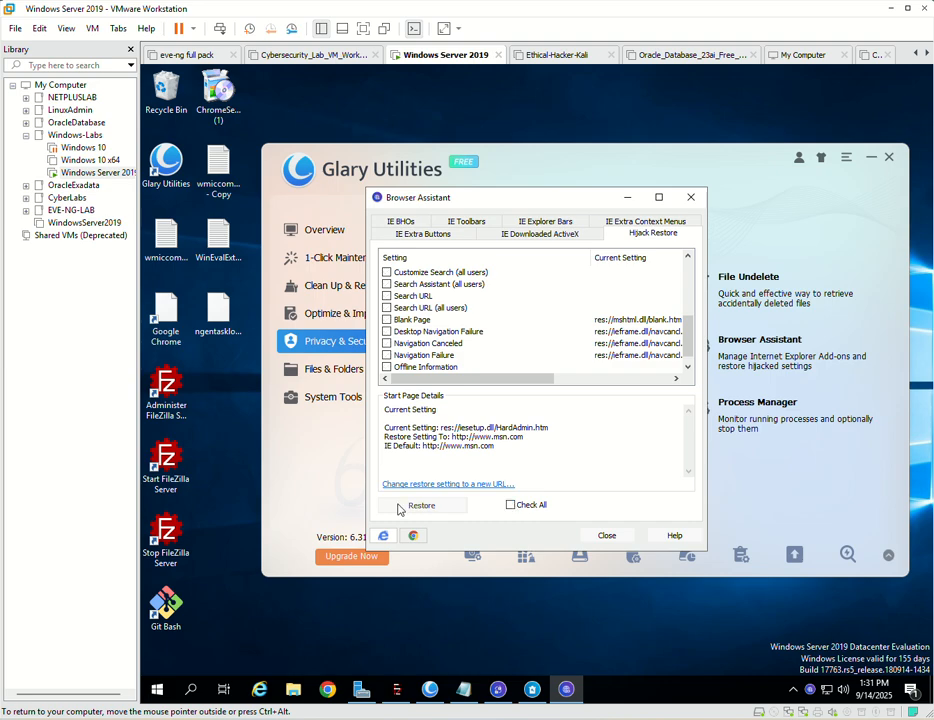
left_click(470, 222)
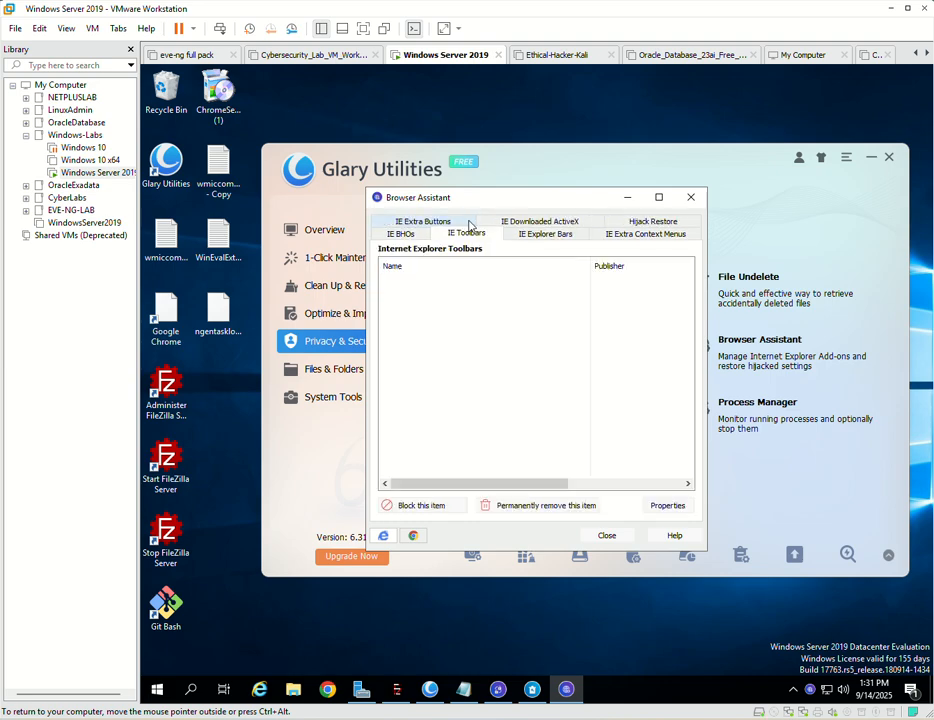
left_click(691, 197)
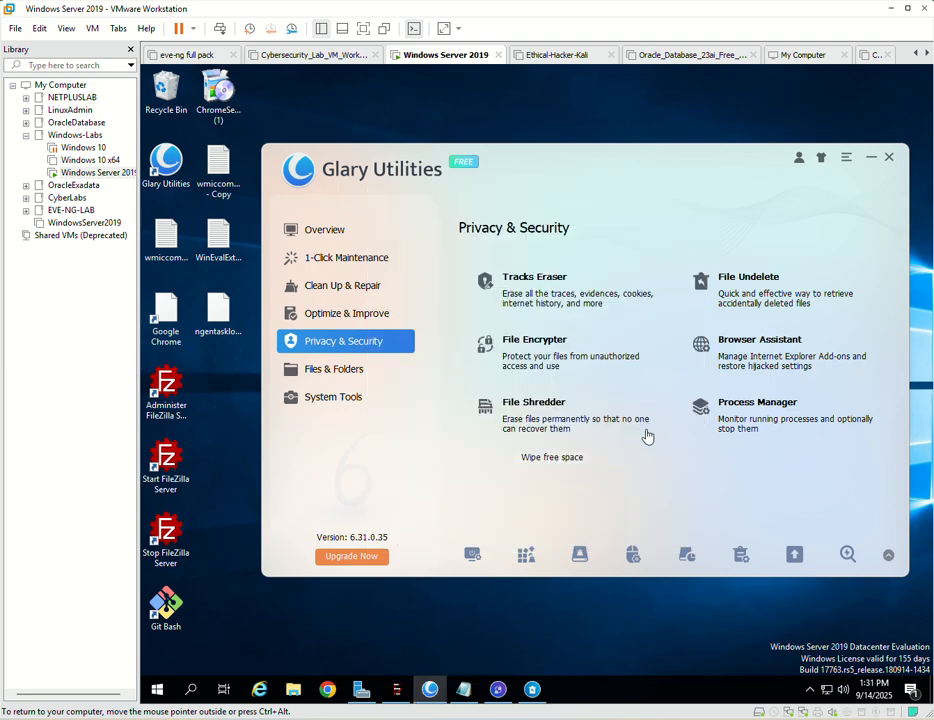
- View the running processes in Process Manager and close it
left_click(771, 427)
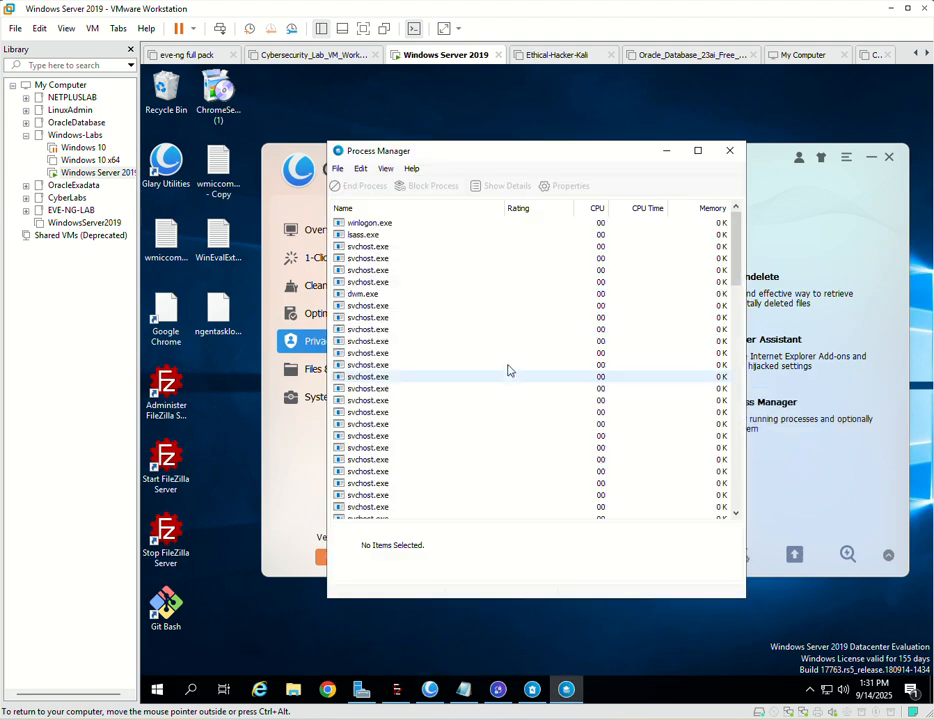
key("alt+F4")
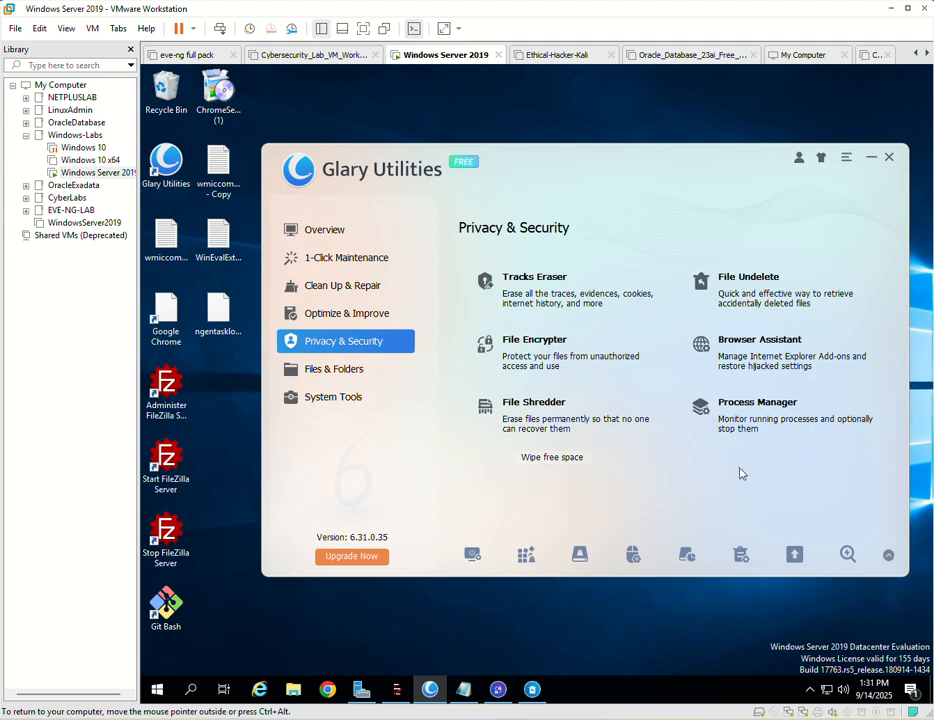
left_click(758, 416)
- Close the File Undelete and File Encrypter windows still running in the background
left_click(535, 692)
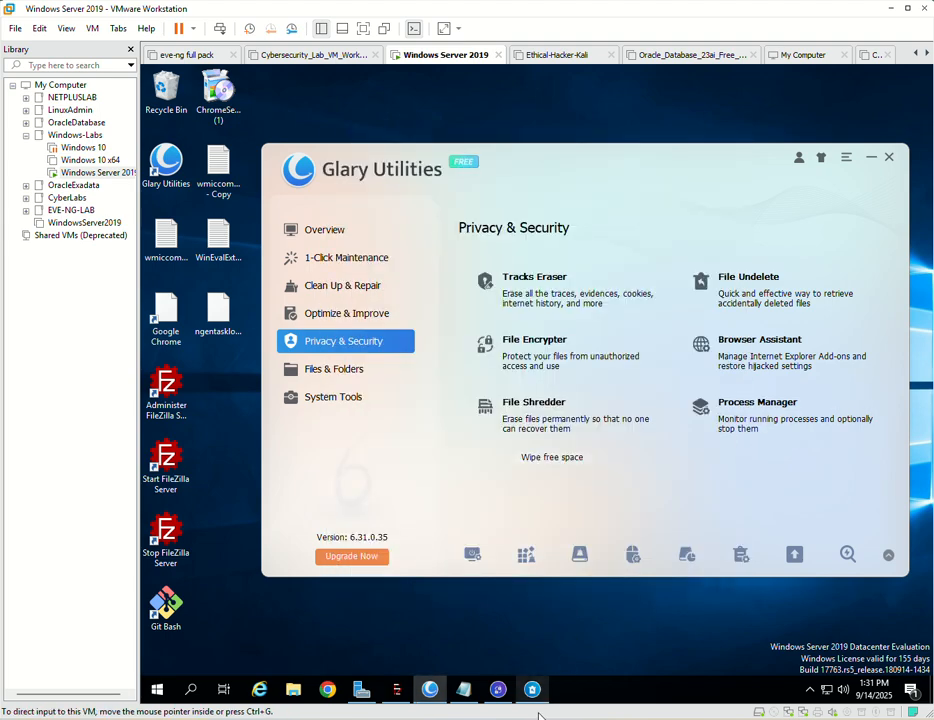
left_click(535, 692)
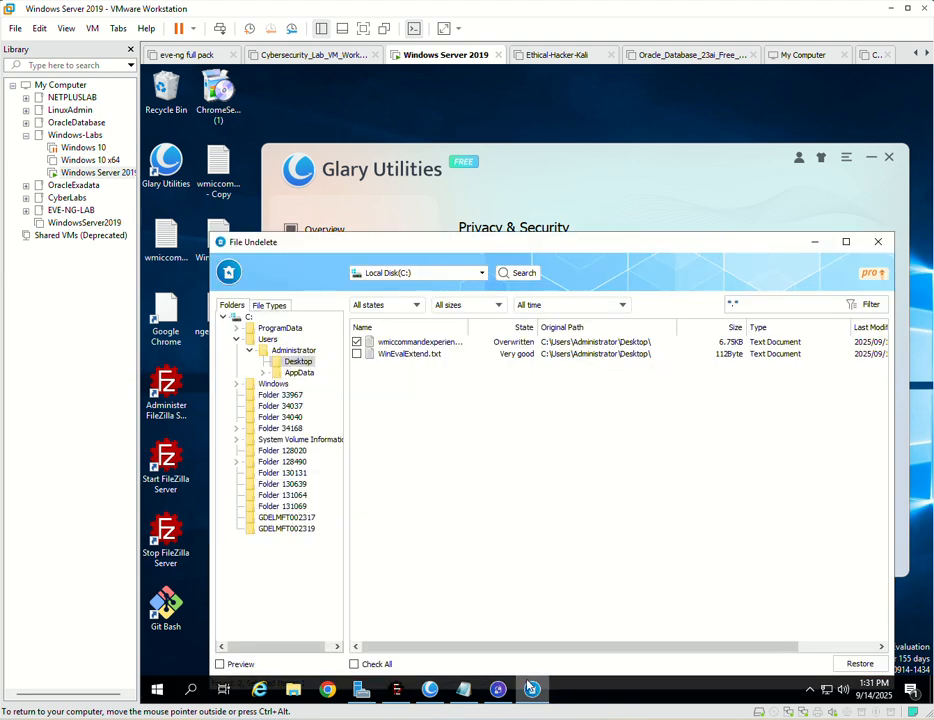
left_click(878, 242)
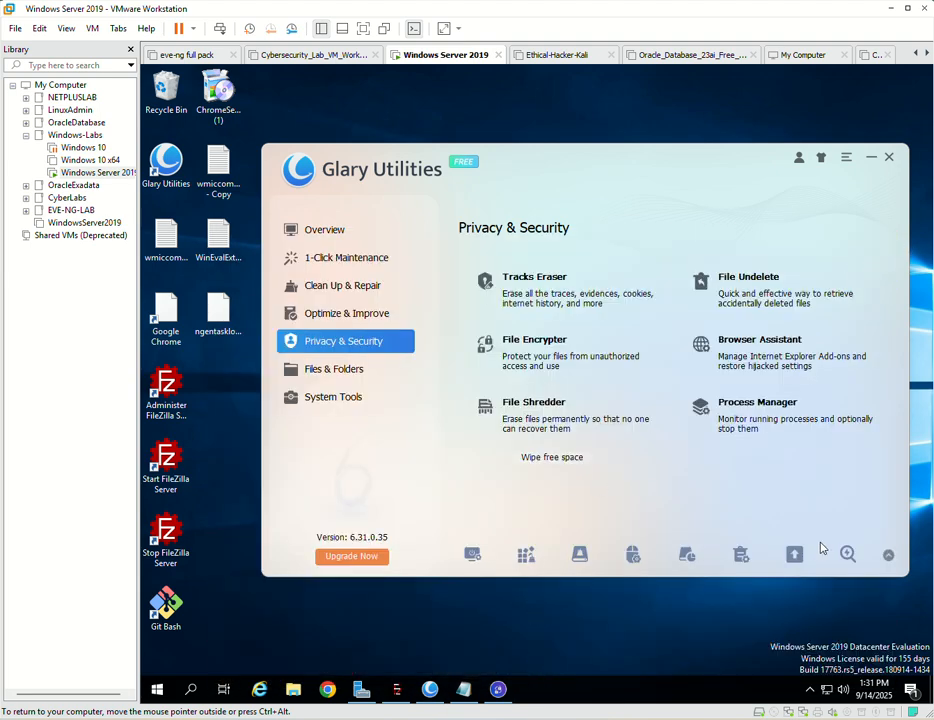
left_click(760, 423)
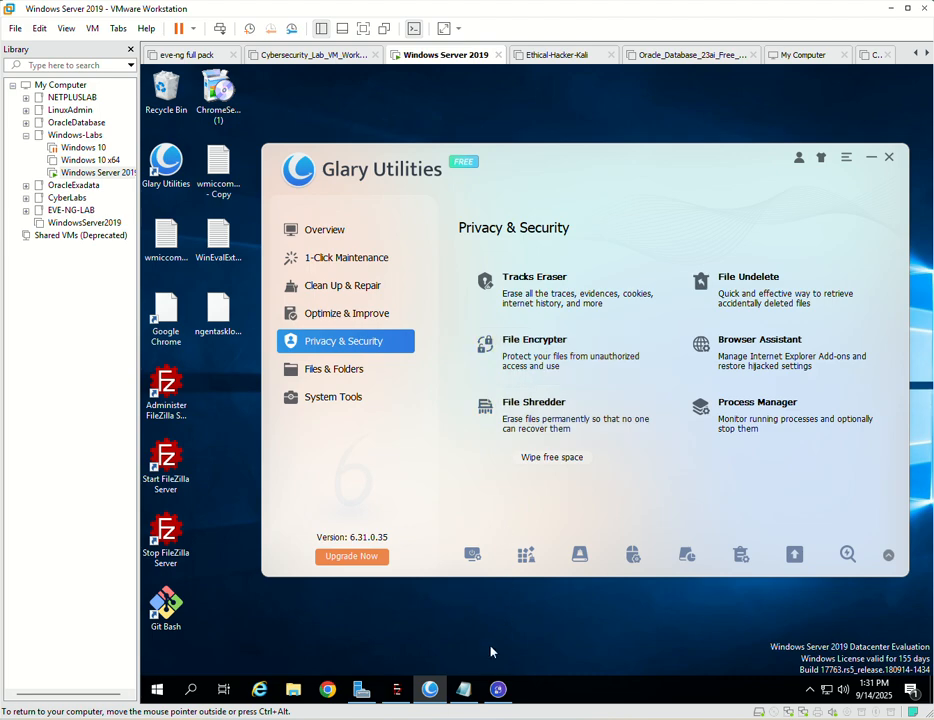
left_click(498, 690)
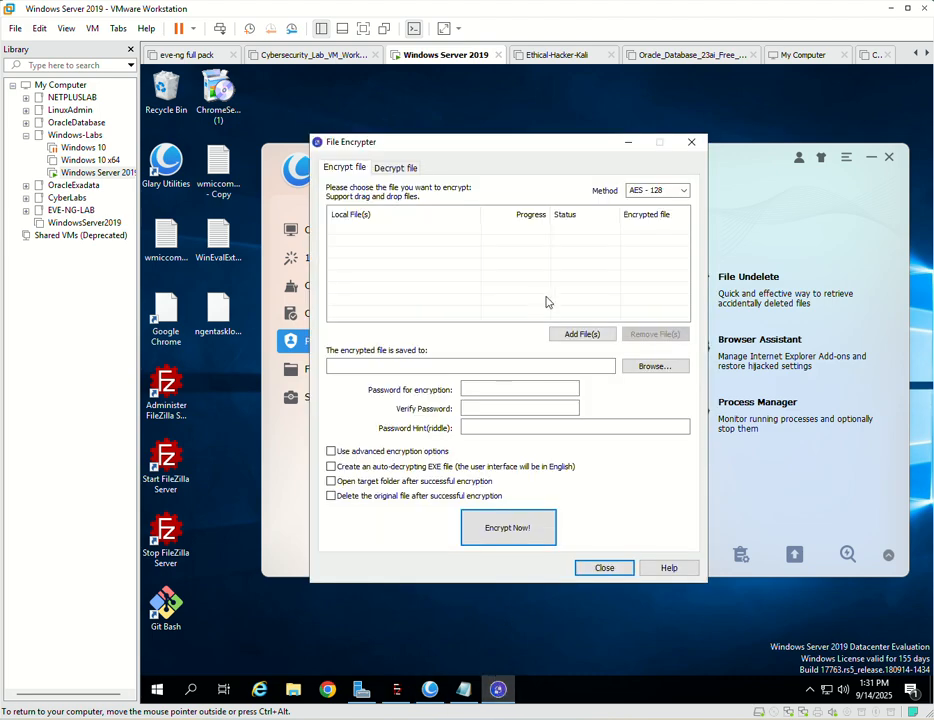
left_click(691, 142)
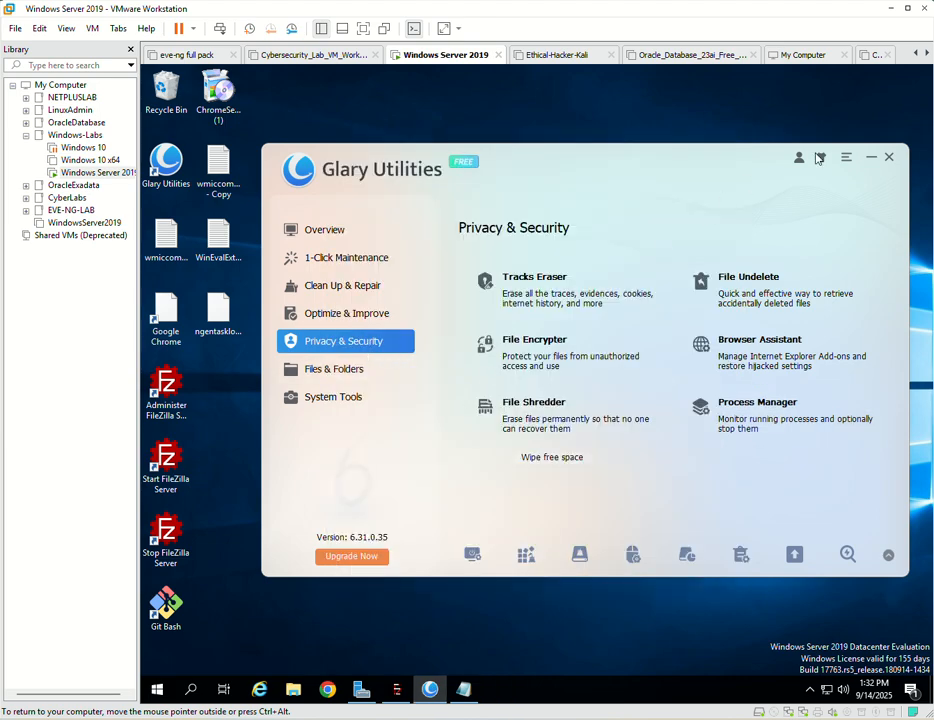
left_click(867, 158)
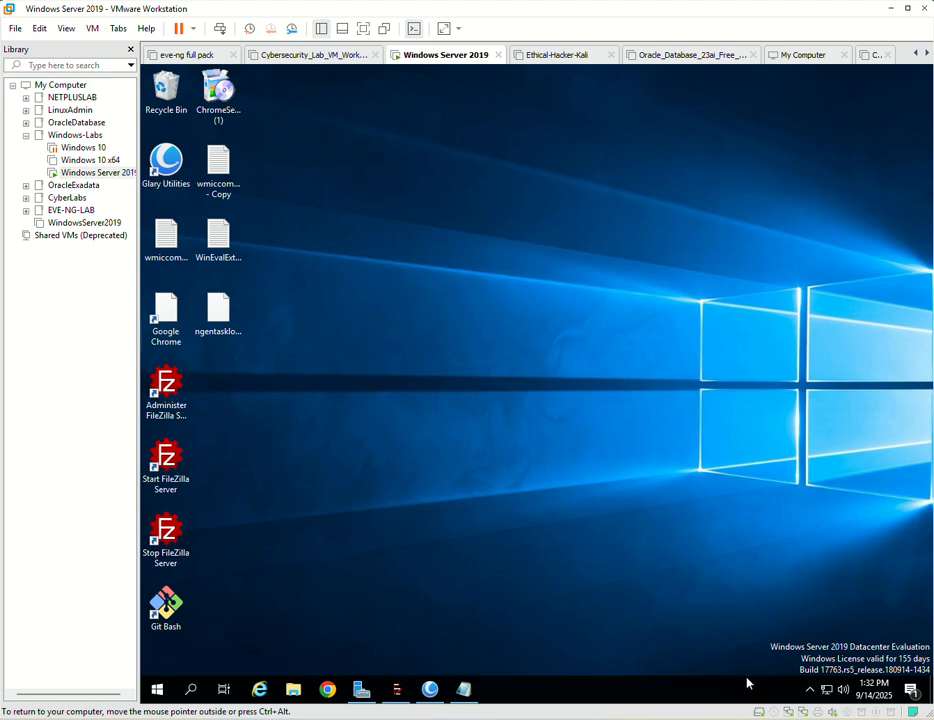
mouse_move(361, 697)
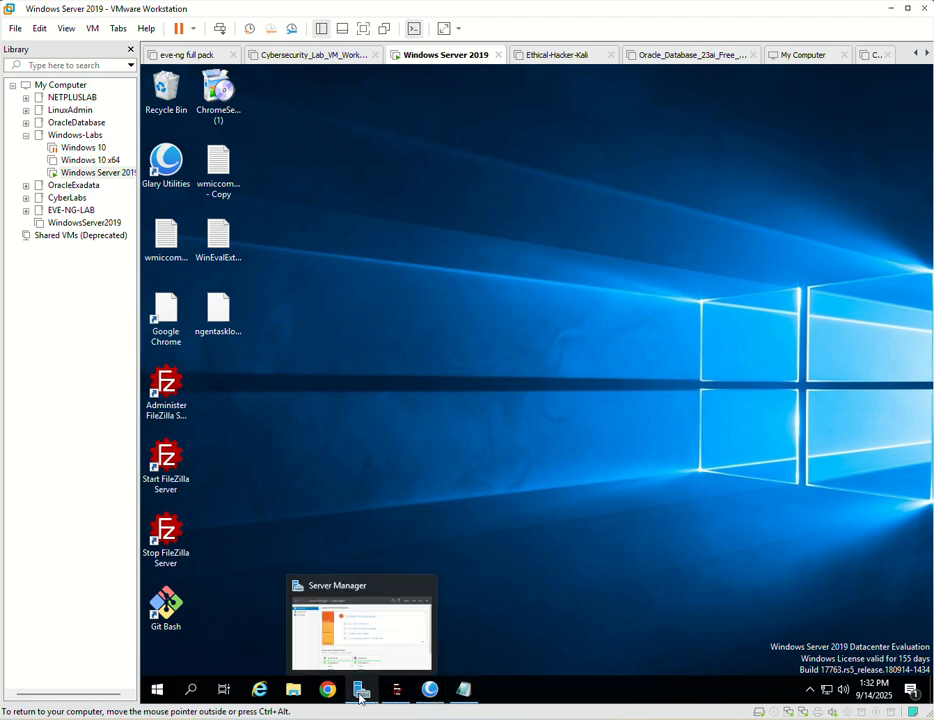
left_click(430, 689)
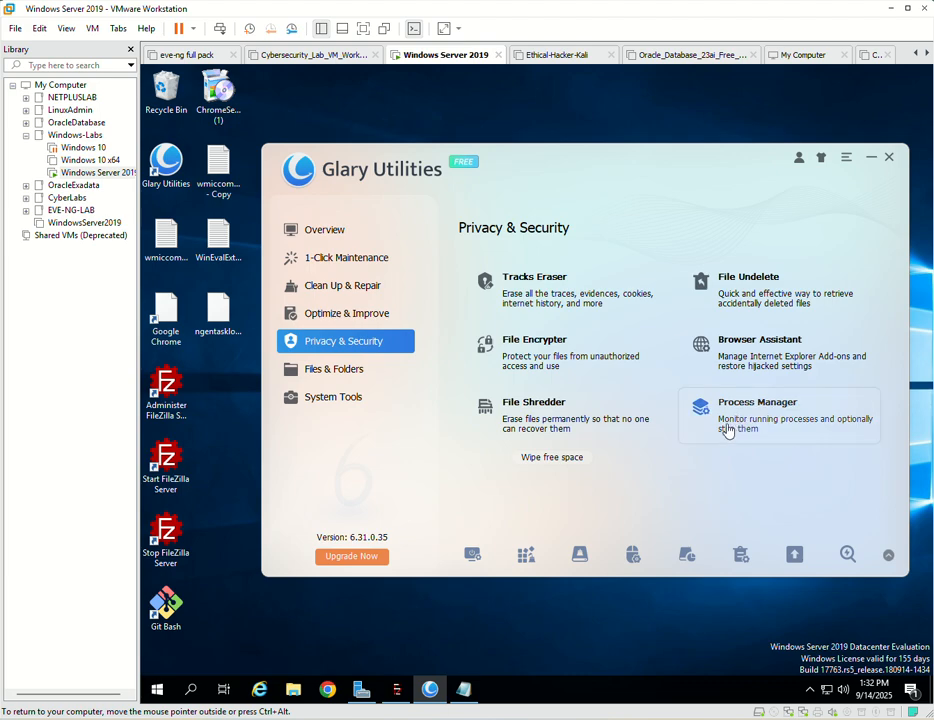